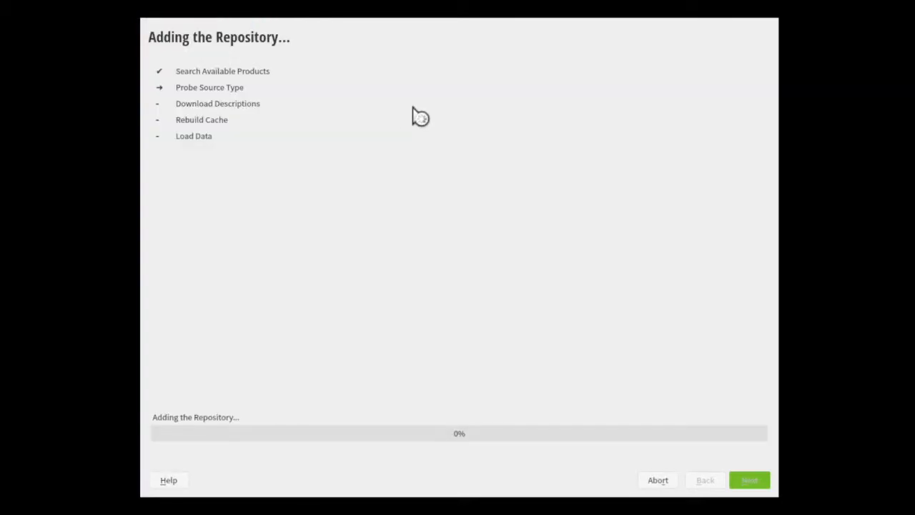
- Set the installer language to Japanese and the keyboard layout to English (US), and continue past the license agreement
{"action": "left_click", "coordinate": [508, 82]}
{"action": "left_click", "coordinate": [486, 361]}
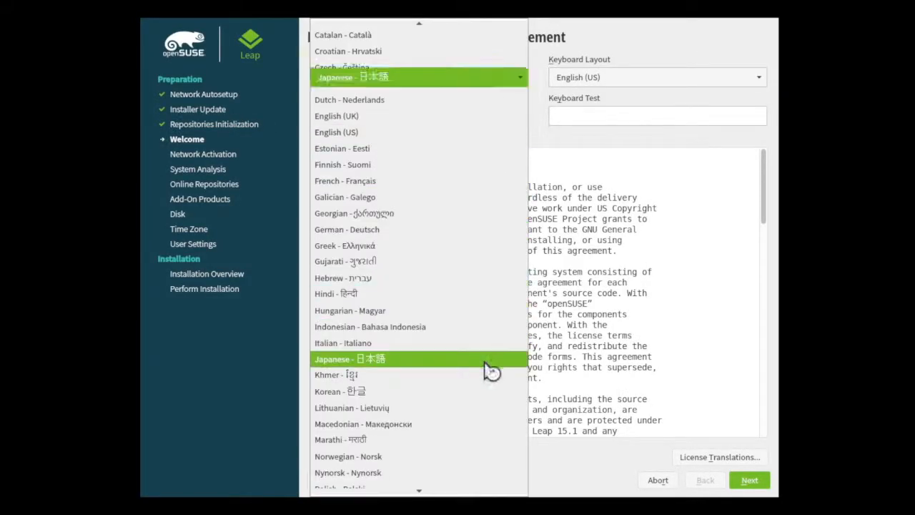
{"action": "left_click", "coordinate": [633, 82]}
{"action": "left_click", "coordinate": [633, 82]}
{"action": "left_click", "coordinate": [633, 83]}
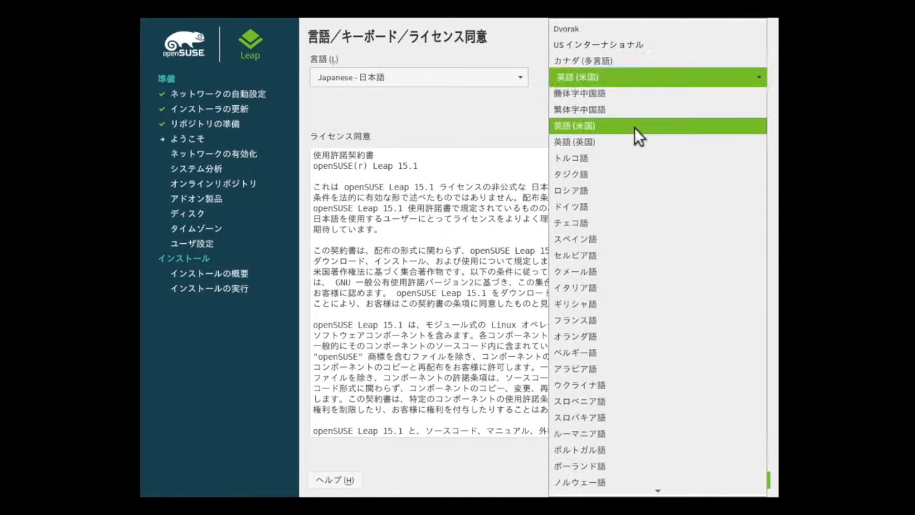
{"action": "left_click", "coordinate": [634, 126]}
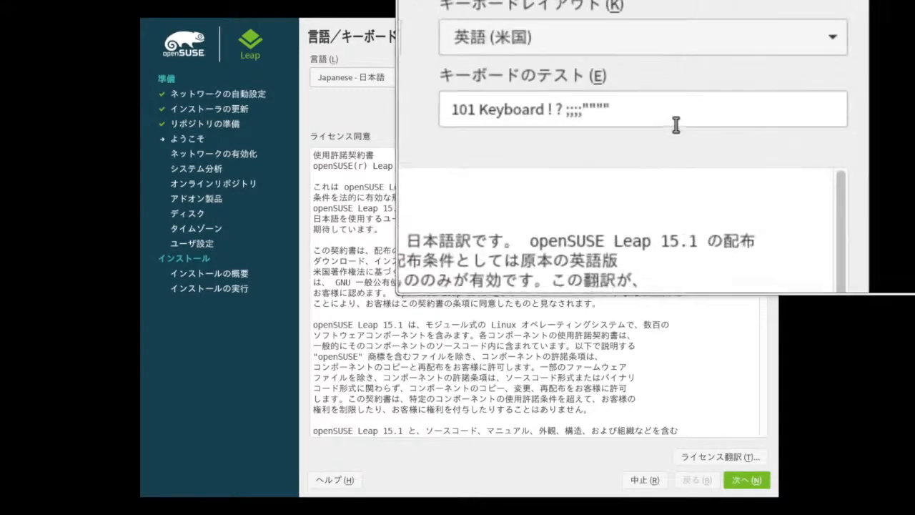
{"action": "left_click", "coordinate": [750, 479]}
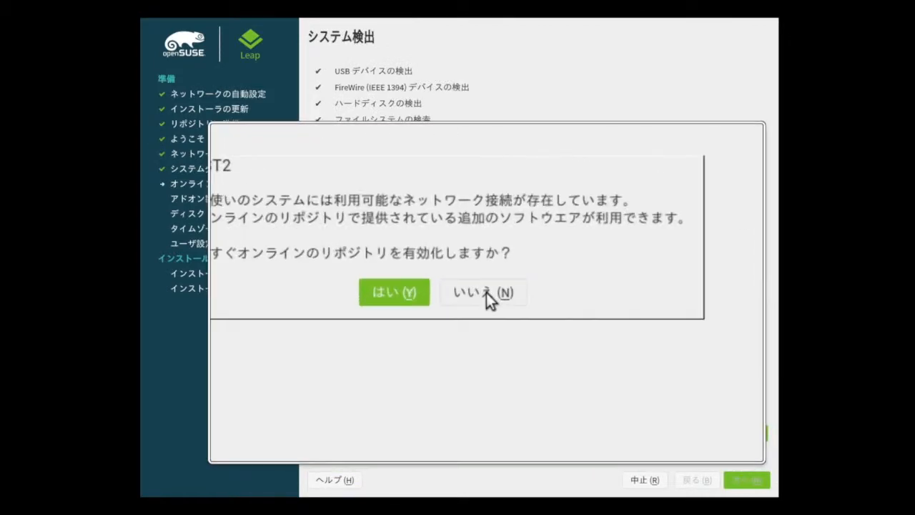
- Decline the online repositories and choose the GNOME desktop as the system role
{"action": "left_click", "coordinate": [486, 295]}
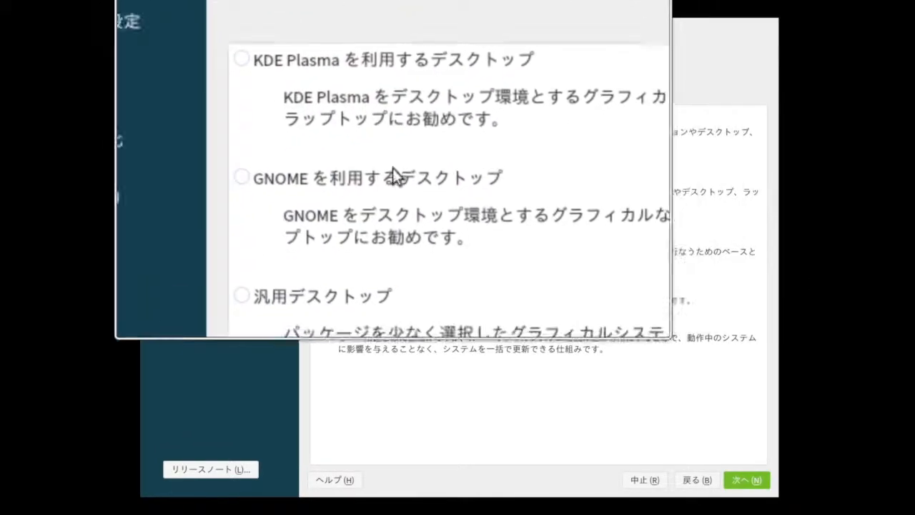
{"action": "left_click", "coordinate": [316, 173]}
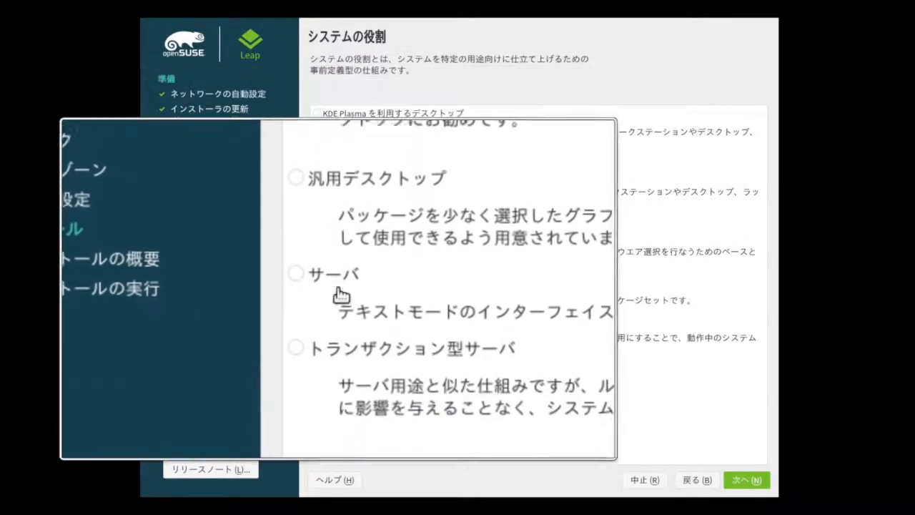
{"action": "left_click", "coordinate": [317, 280]}
{"action": "left_click", "coordinate": [319, 323]}
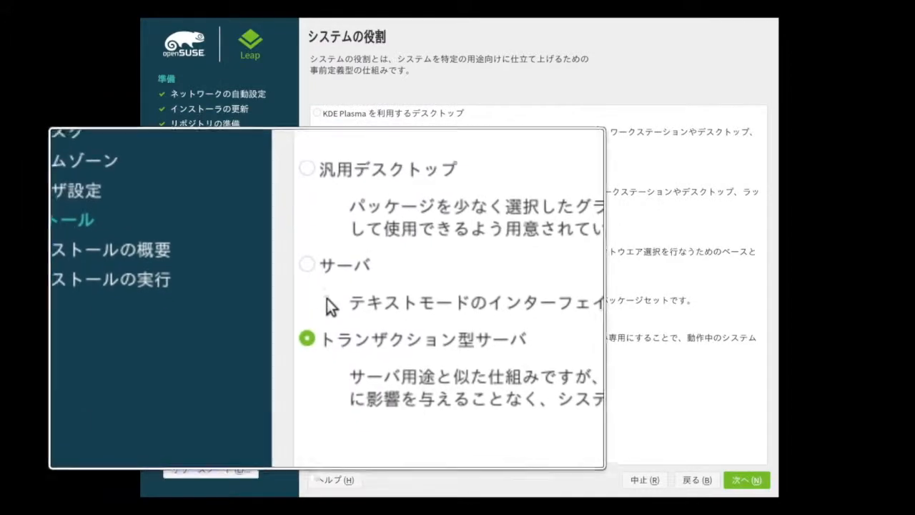
{"action": "left_click", "coordinate": [317, 173]}
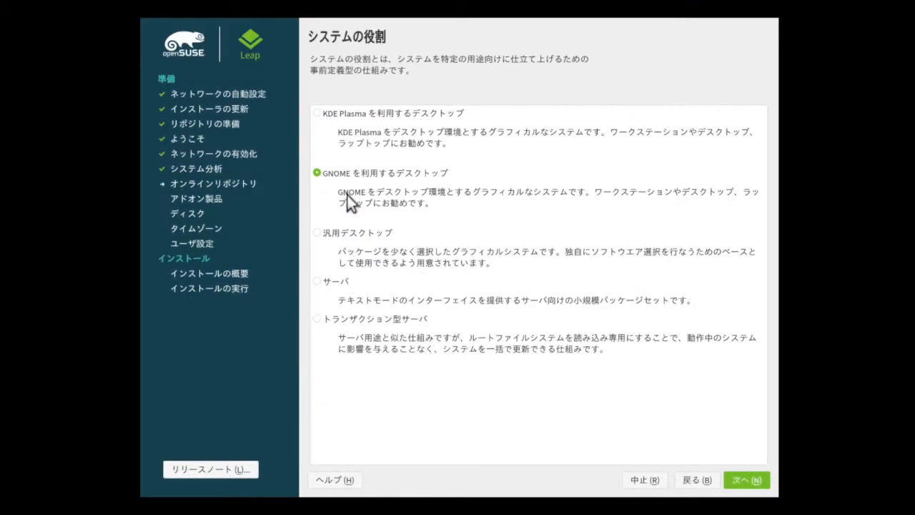
{"action": "left_click", "coordinate": [756, 478]}
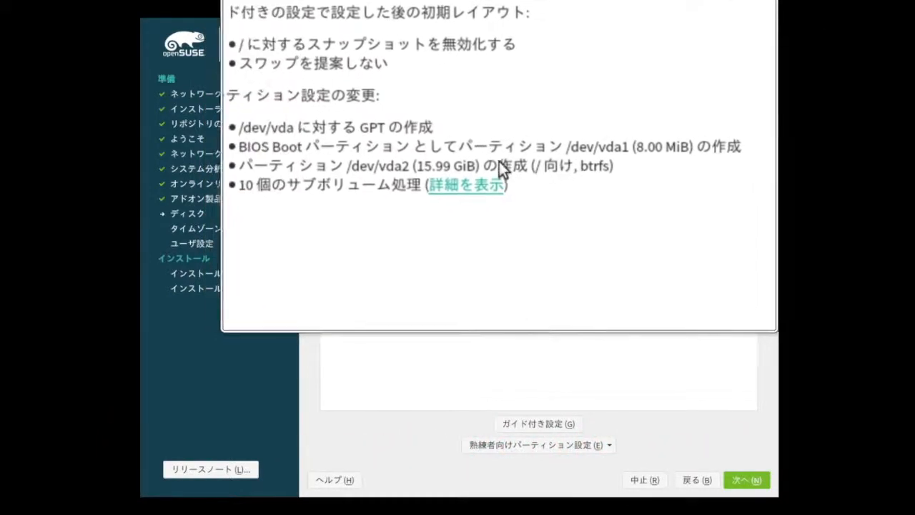
- Accept the proposed partitioning and turn off UTC for the hardware clock, confirming that local time is kept
{"action": "left_click", "coordinate": [741, 480]}
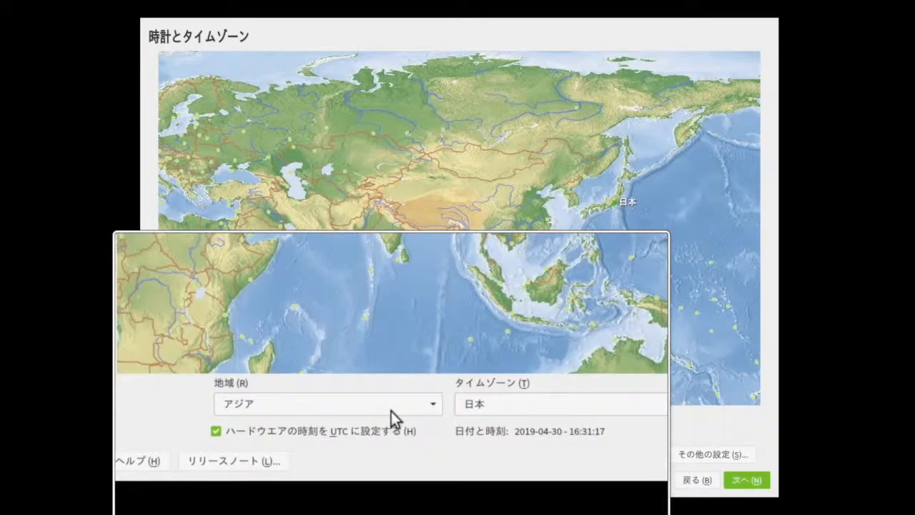
{"action": "left_click", "coordinate": [244, 454]}
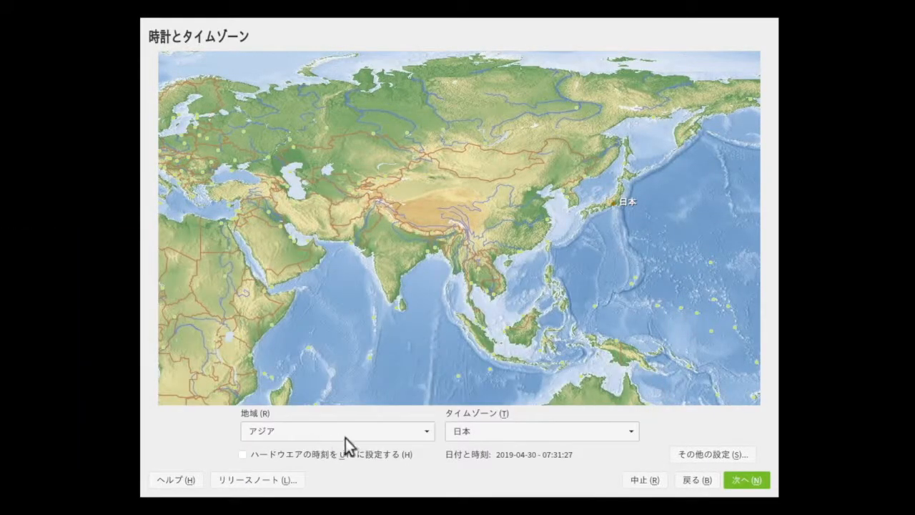
{"action": "left_click", "coordinate": [746, 481]}
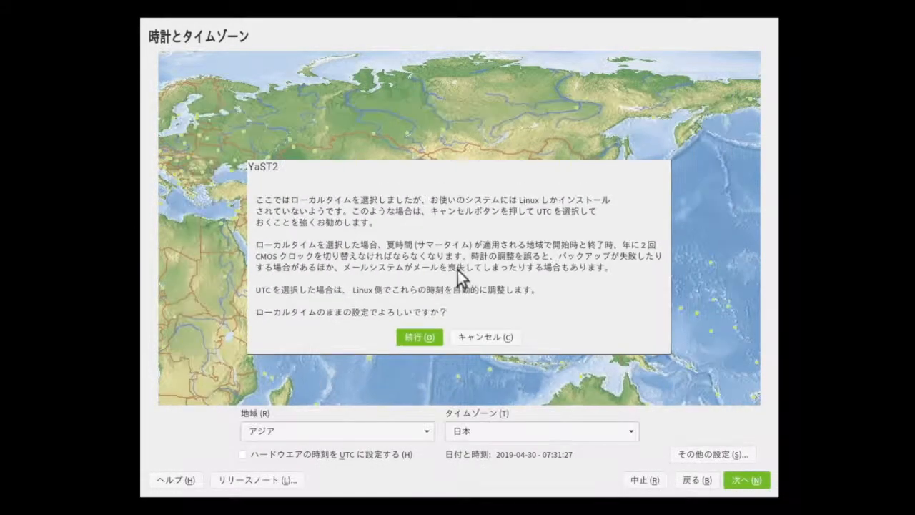
{"action": "left_click", "coordinate": [440, 338]}
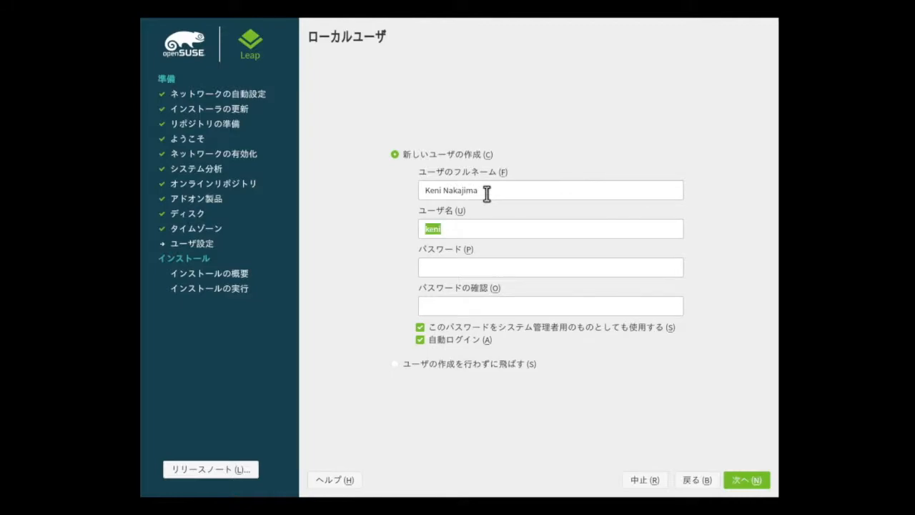
- Correct the spelling of the new user's full name and replace the suggested login username
{"action": "left_click", "coordinate": [439, 192]}
{"action": "type", "text": "j"}
{"action": "left_click", "coordinate": [462, 233]}
{"action": "key", "text": "BackSpace"}
{"action": "key", "text": "BackSpace"}
{"action": "key", "text": "BackSpace"}
{"action": "key", "text": "BackSpace"}
{"action": "type", "text": "nakaj"}
- Enter the new user's password and repeat it in the confirmation field
{"action": "key", "text": "Tab"}
{"action": "type", "text": "*******"}
{"action": "key", "text": "Tab"}
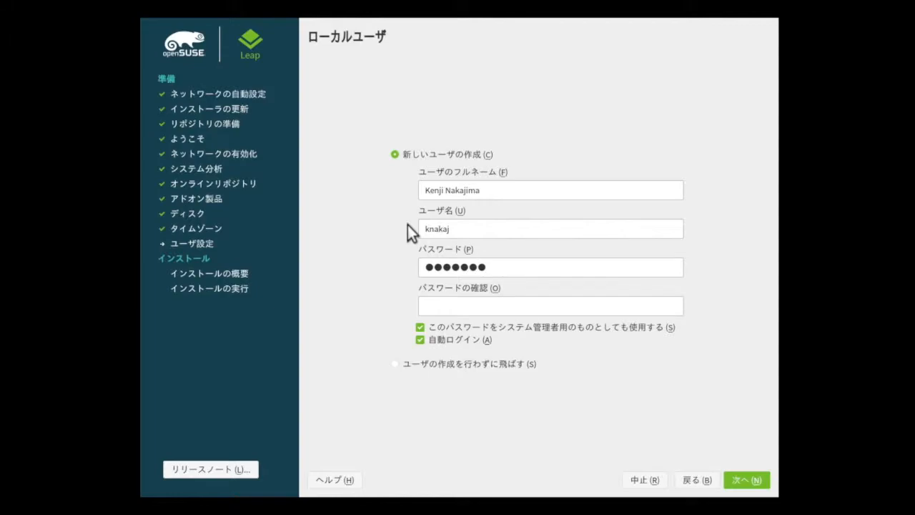
{"action": "type", "text": "*******"}
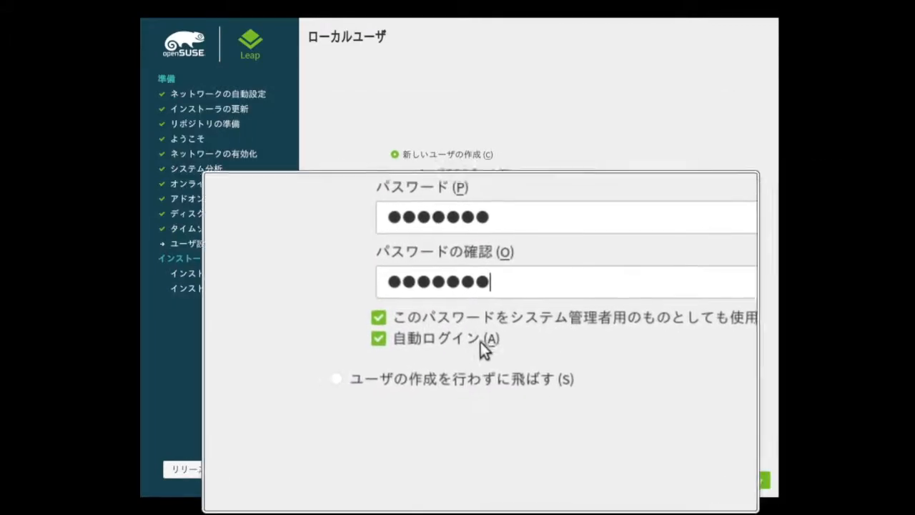
- Disable automatic login and the reuse of the user's password for the system administrator, and continue
{"action": "left_click", "coordinate": [422, 340]}
{"action": "left_click", "coordinate": [423, 327]}
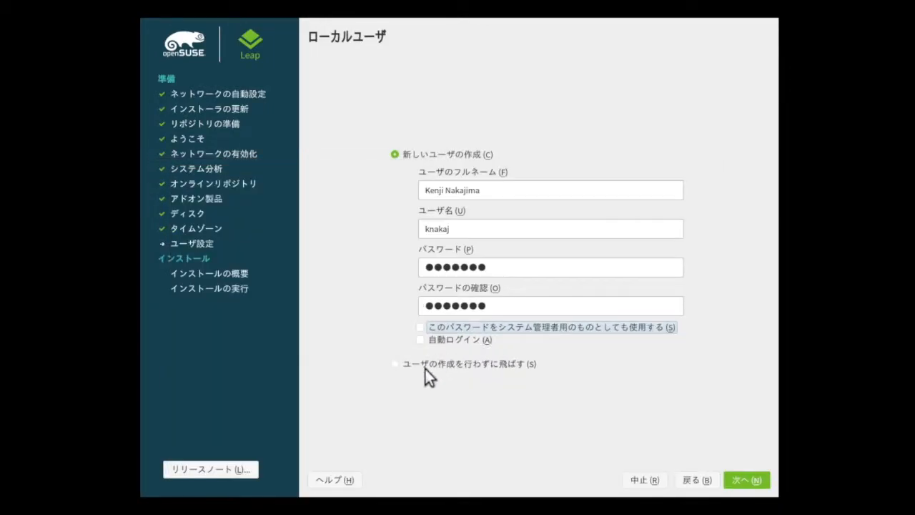
{"action": "key", "text": "alt+n"}
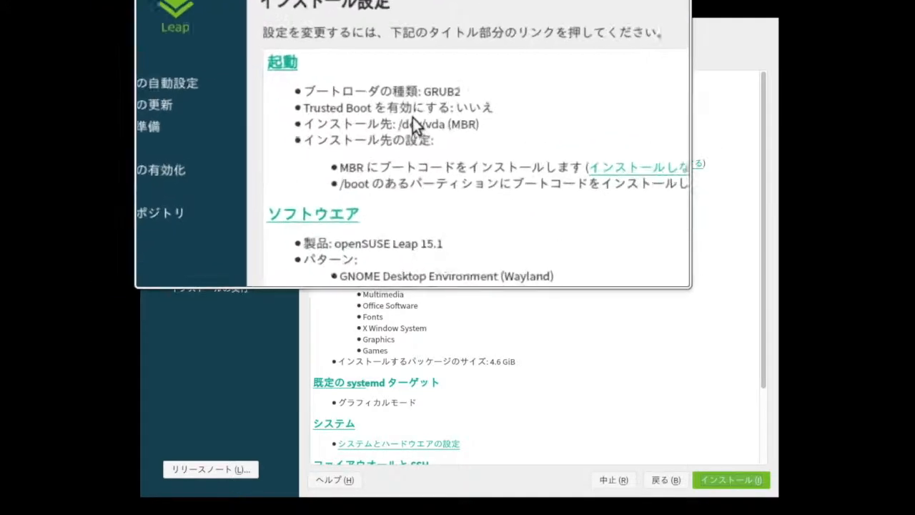
- Examine the software patterns from the base technologies down to the server functions, and accept the current selection
{"action": "left_click", "coordinate": [365, 187]}
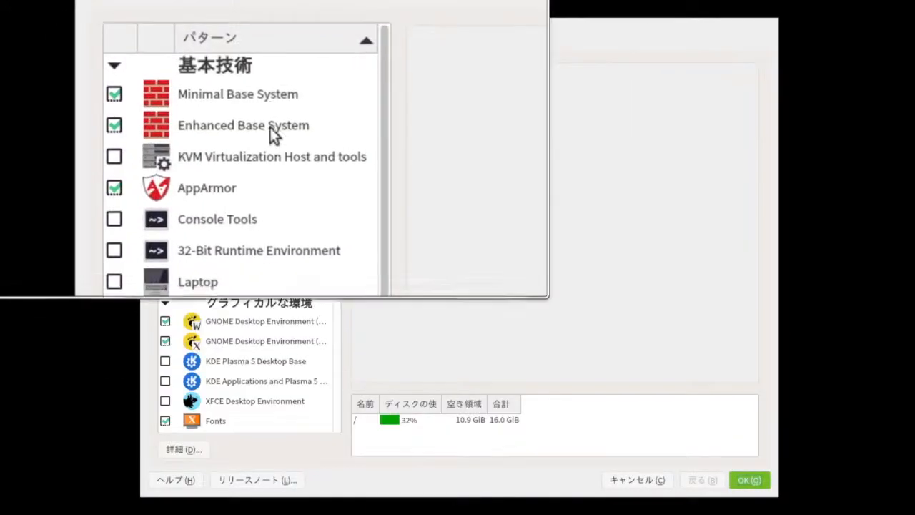
{"action": "left_click", "coordinate": [270, 246]}
{"action": "scroll", "coordinate": [270, 257], "scroll_direction": "down", "scroll_amount": 1}
{"action": "left_click", "coordinate": [270, 280]}
{"action": "scroll", "coordinate": [270, 283], "scroll_direction": "down", "scroll_amount": 1}
{"action": "scroll", "coordinate": [270, 280], "scroll_direction": "down", "scroll_amount": 1}
{"action": "left_click", "coordinate": [270, 250]}
{"action": "left_click", "coordinate": [270, 267]}
{"action": "left_click", "coordinate": [270, 300]}
{"action": "scroll", "coordinate": [270, 304], "scroll_direction": "down", "scroll_amount": 2}
{"action": "left_click", "coordinate": [270, 381]}
{"action": "left_click", "coordinate": [270, 347]}
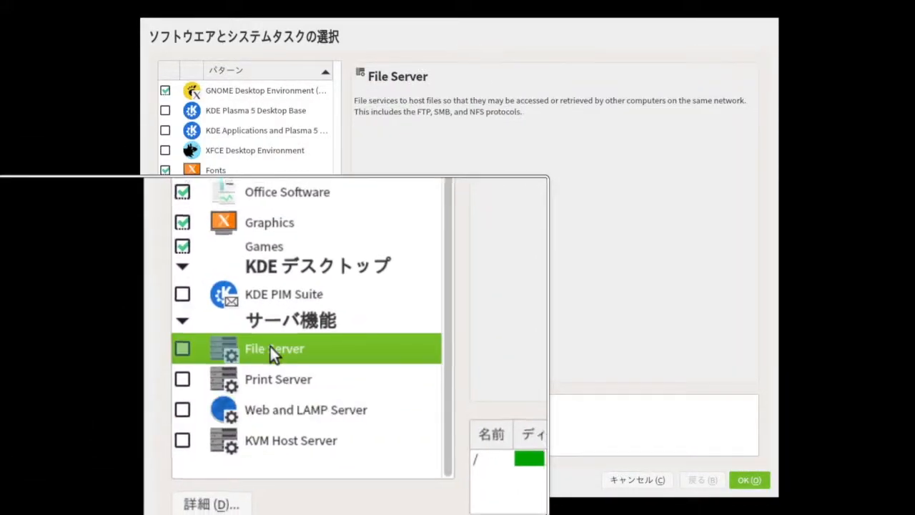
{"action": "left_click", "coordinate": [746, 480]}
- Check the available default systemd targets and keep graphical mode
{"action": "scroll", "coordinate": [374, 356], "scroll_direction": "down", "scroll_amount": 3}
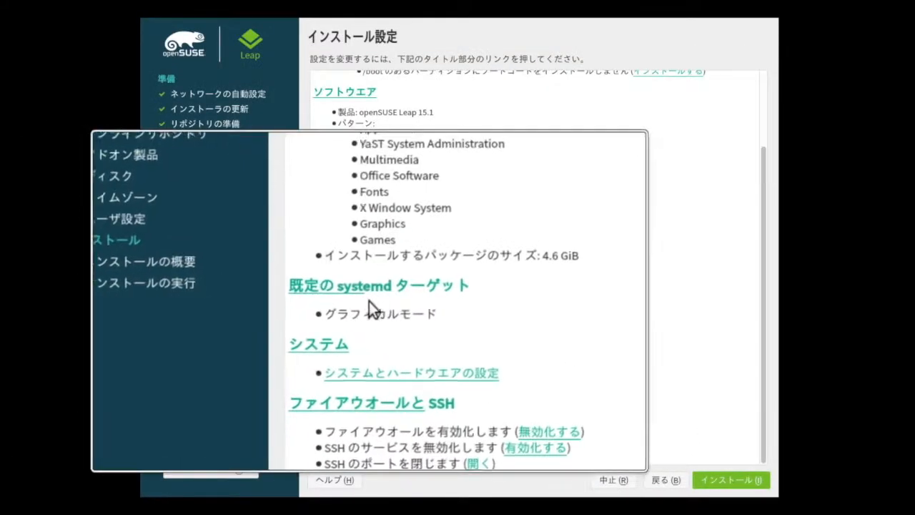
{"action": "left_click", "coordinate": [368, 214]}
{"action": "left_click", "coordinate": [420, 267]}
{"action": "left_click", "coordinate": [420, 256]}
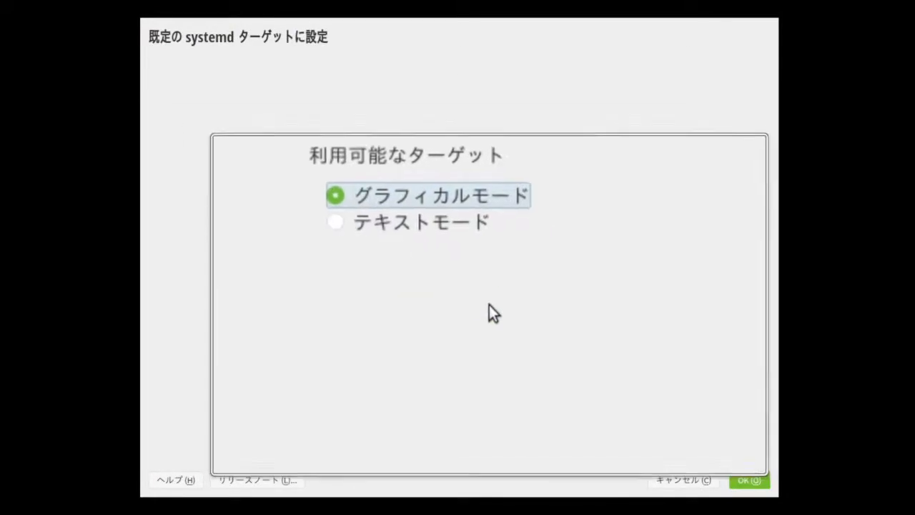
{"action": "left_click", "coordinate": [752, 481]}
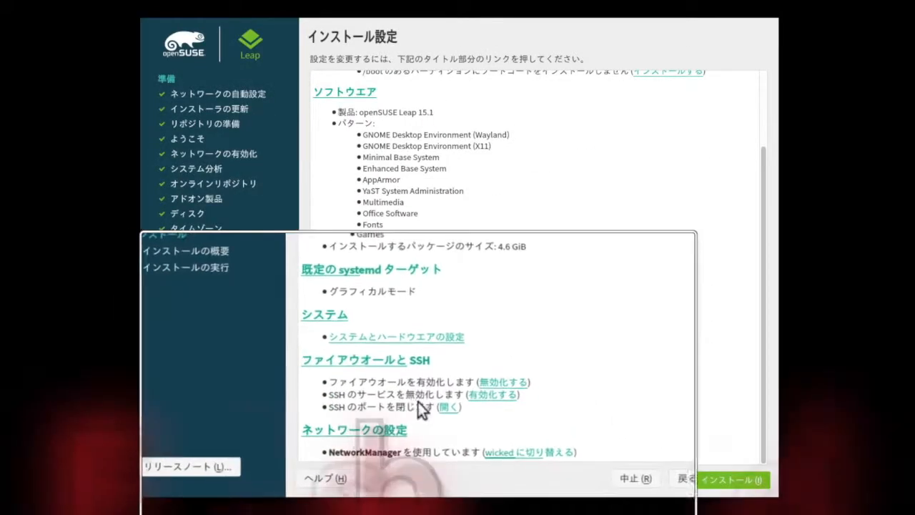
- Disable the firewall and enable the SSH service in the installation settings
{"action": "left_click", "coordinate": [609, 412]}
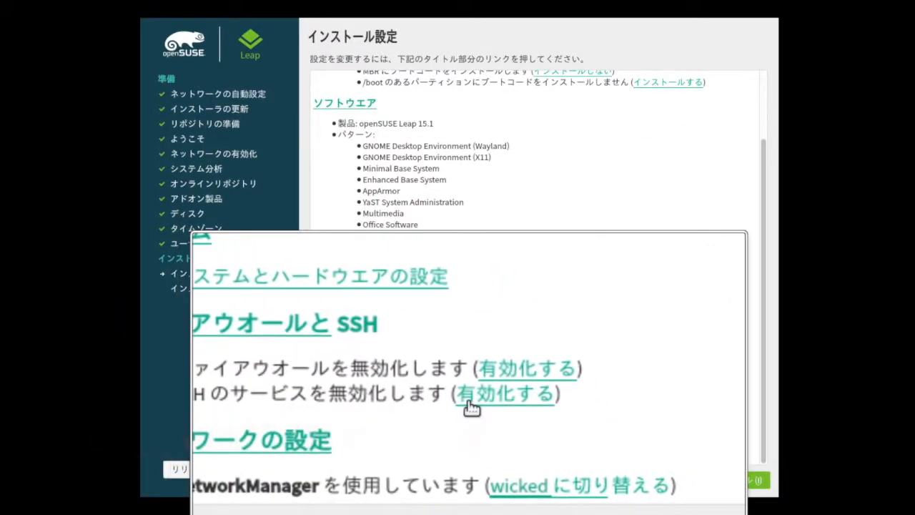
{"action": "scroll", "coordinate": [468, 401], "scroll_direction": "up", "scroll_amount": 3}
{"action": "scroll", "coordinate": [468, 402], "scroll_direction": "down", "scroll_amount": 3}
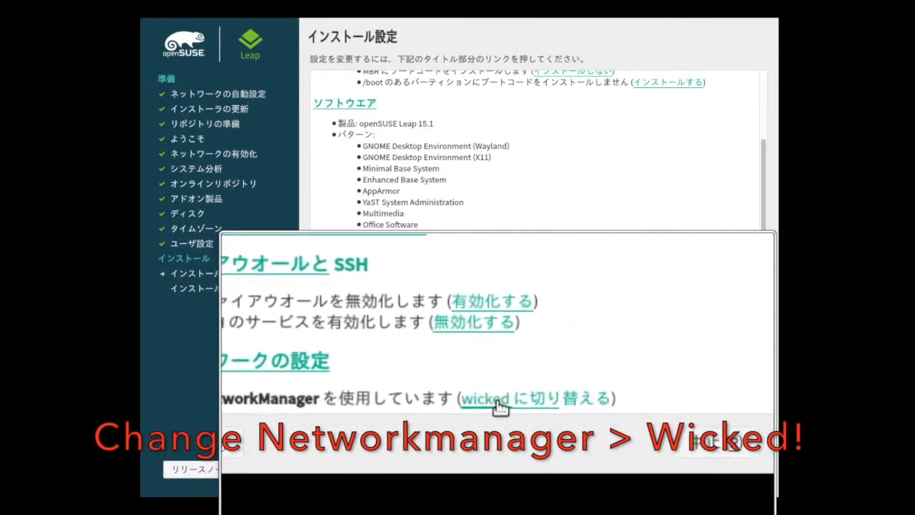
- Switch the network configuration from NetworkManager to wicked and confirm the start of the installation
{"action": "left_click", "coordinate": [493, 400]}
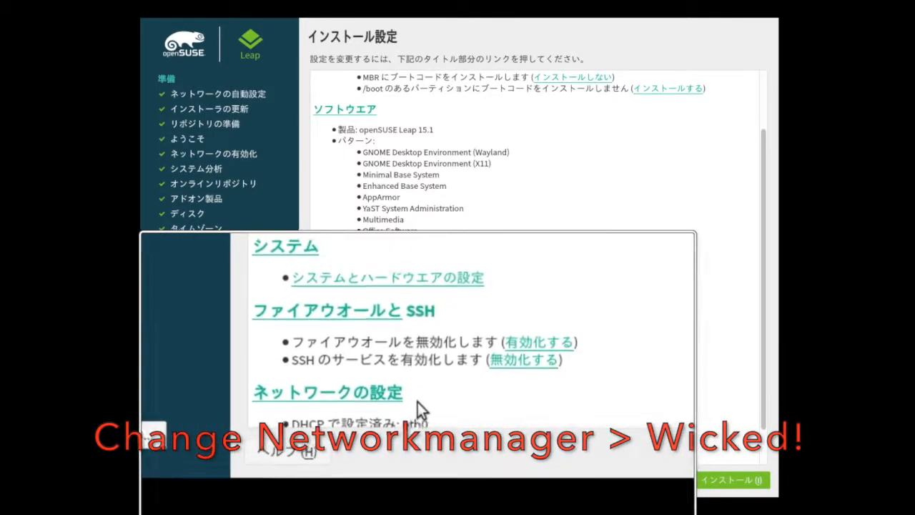
{"action": "scroll", "coordinate": [418, 401], "scroll_direction": "down", "scroll_amount": 3}
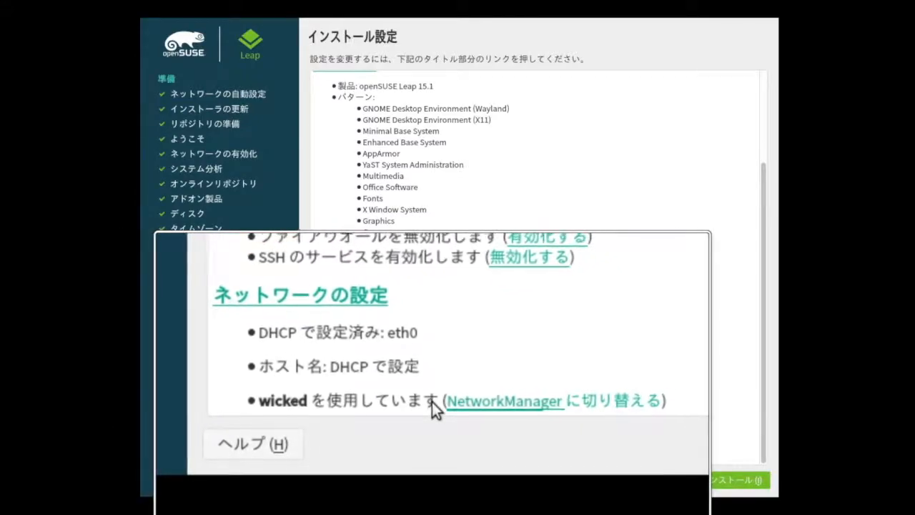
{"action": "left_click", "coordinate": [704, 478]}
{"action": "left_click", "coordinate": [510, 374]}
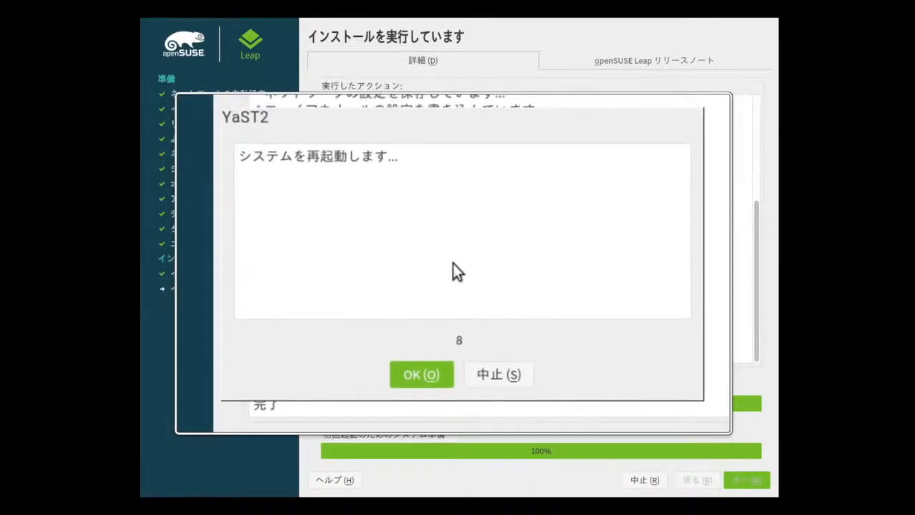
- Restart without waiting for the countdown and boot into the installed system
{"action": "left_click", "coordinate": [446, 337]}
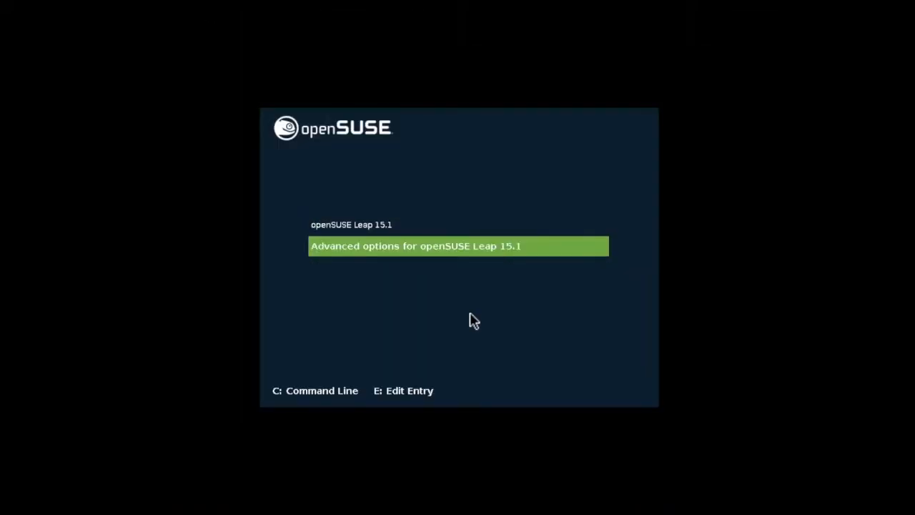
{"action": "key", "text": "Up"}
{"action": "key", "text": "Return"}
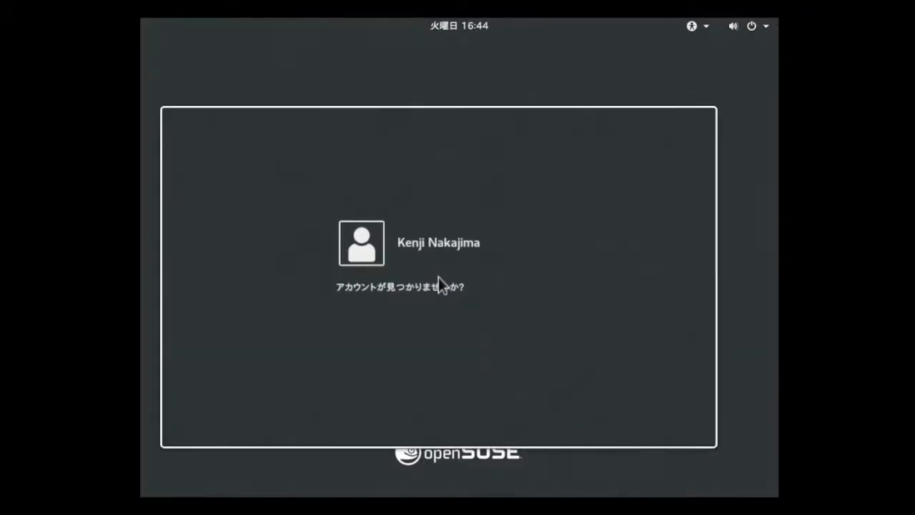
- Sign in to the desktop as the unlisted root account with its password
{"action": "left_click", "coordinate": [435, 292]}
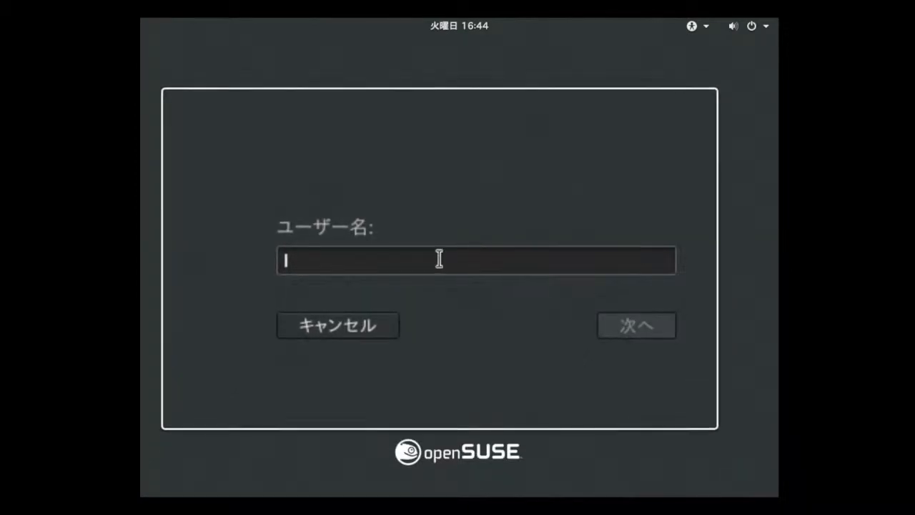
{"action": "type", "text": "root"}
{"action": "key", "text": "Return"}
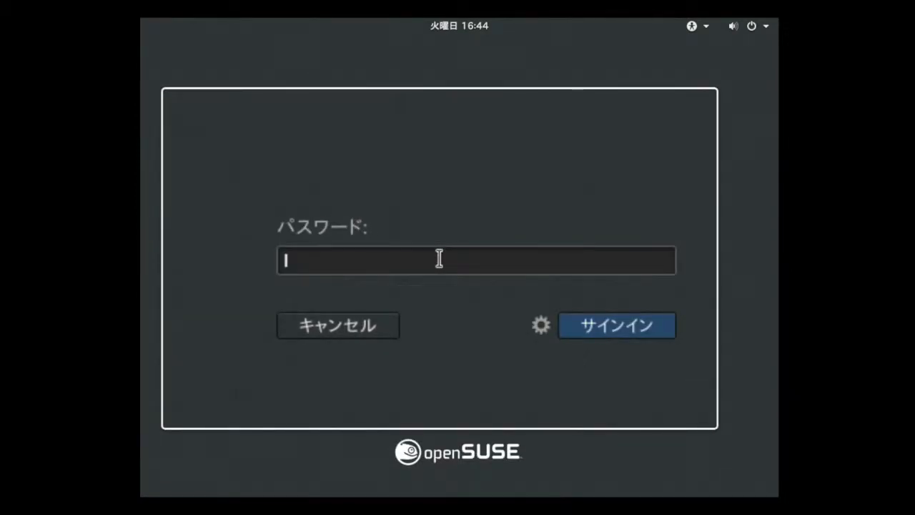
{"action": "key", "text": "Return"}
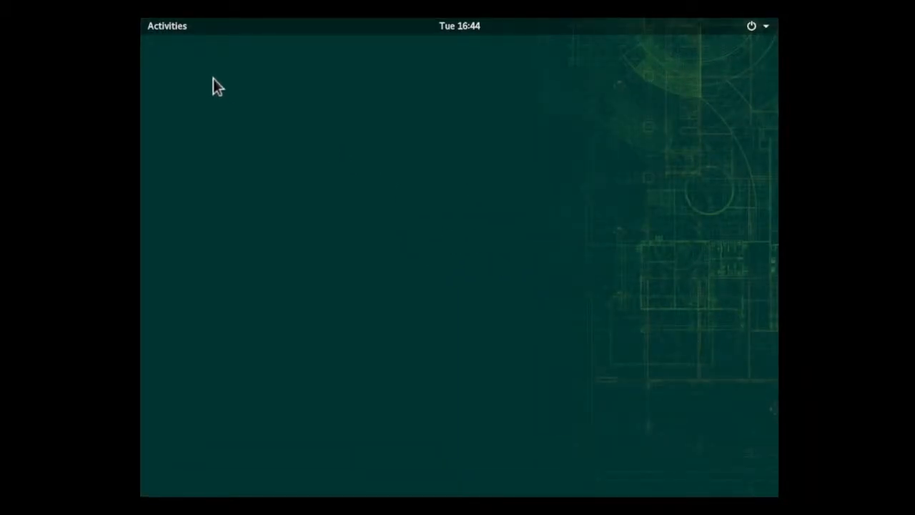
- Show all installed applications and browse to the last page to find YaST
{"action": "left_click", "coordinate": [177, 31]}
{"action": "left_click", "coordinate": [187, 437]}
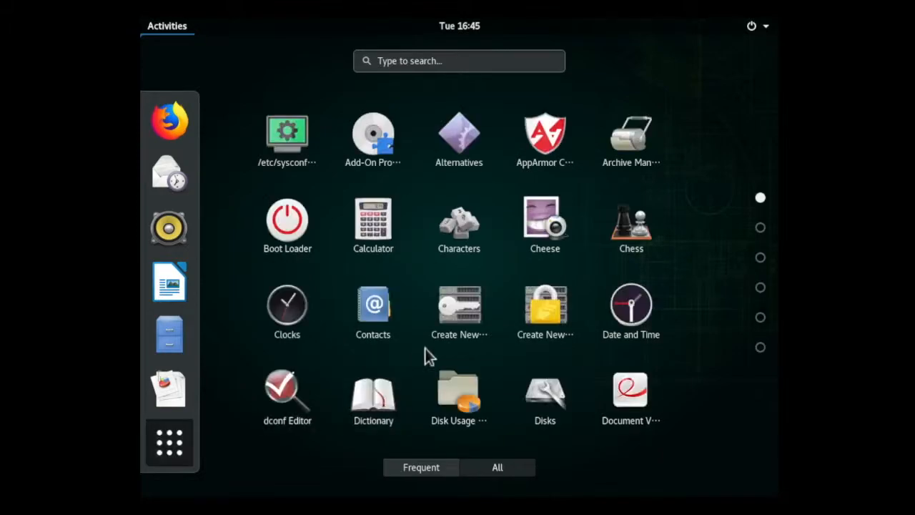
{"action": "scroll", "coordinate": [448, 319], "scroll_direction": "down", "scroll_amount": 4}
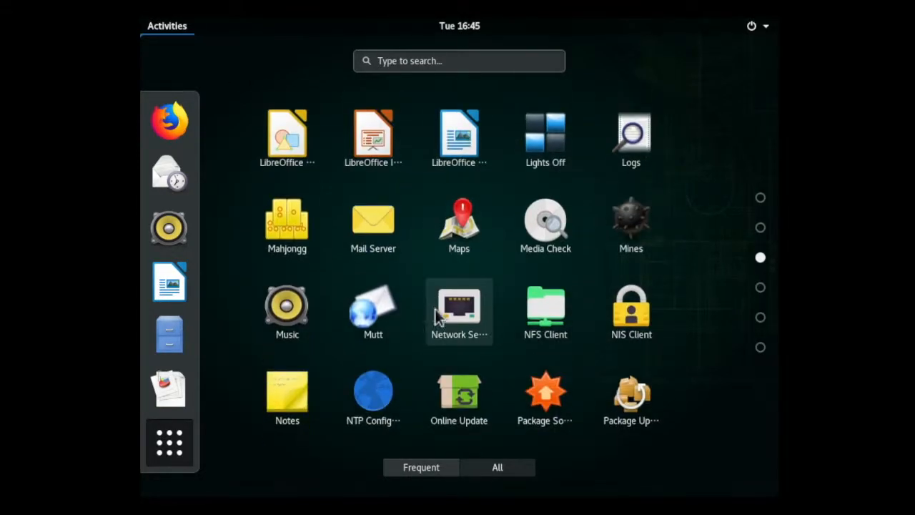
{"action": "scroll", "coordinate": [447, 329], "scroll_direction": "down", "scroll_amount": 1}
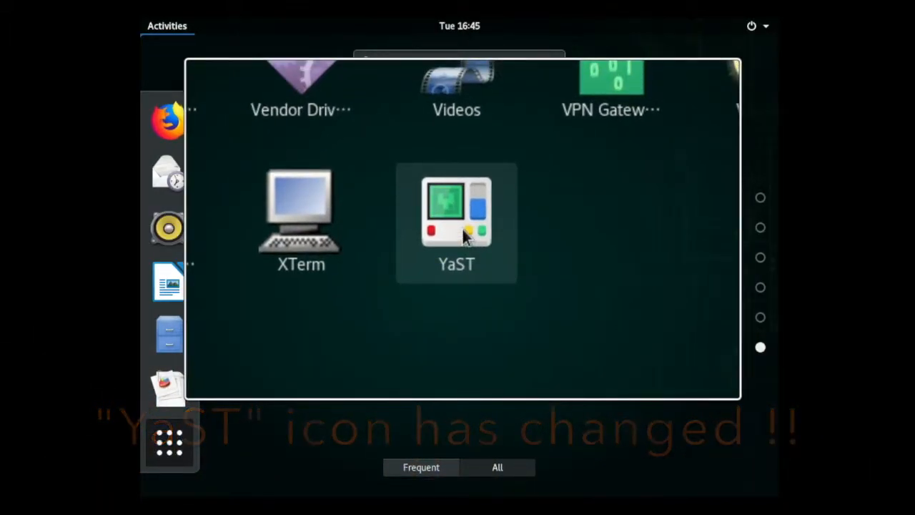
- Add YaST and XTerm to the desktop favorites
{"action": "right_click", "coordinate": [463, 228]}
{"action": "left_click", "coordinate": [600, 255]}
{"action": "scroll", "coordinate": [472, 286], "scroll_direction": "down", "scroll_amount": 5}
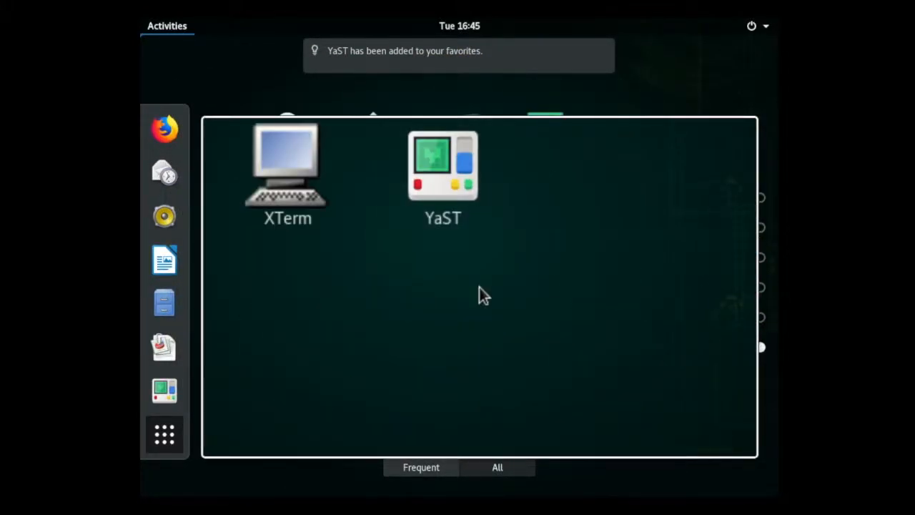
{"action": "right_click", "coordinate": [373, 217]}
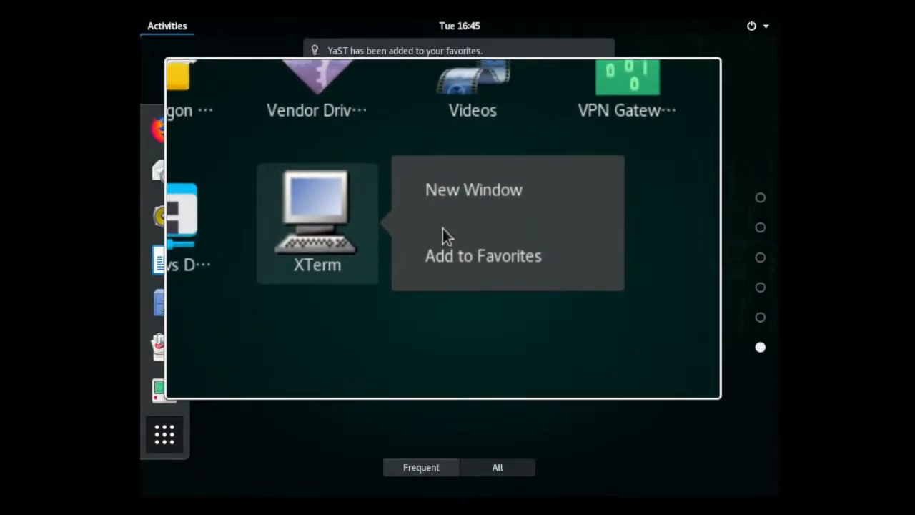
{"action": "left_click", "coordinate": [448, 246]}
{"action": "scroll", "coordinate": [443, 248], "scroll_direction": "down", "scroll_amount": 5}
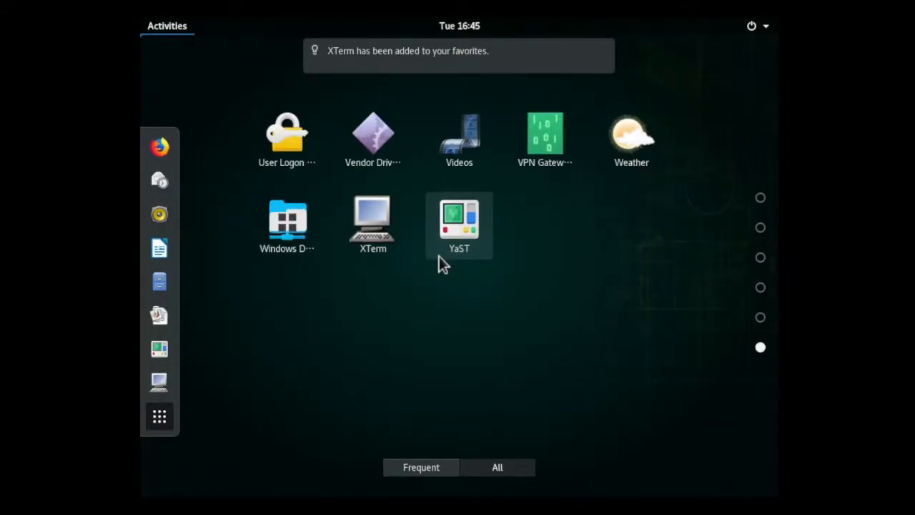
- Launch YaST from the favorites and enlarge its window
{"action": "left_click", "coordinate": [171, 349]}
{"action": "left_click_drag", "start_coordinate": [429, 155], "coordinate": [315, 57]}
{"action": "left_click_drag", "start_coordinate": [576, 328], "coordinate": [755, 458]}
- Open the Language module and accept Japanese as the primary language with English (US) as a secondary language
{"action": "left_click", "coordinate": [348, 404]}
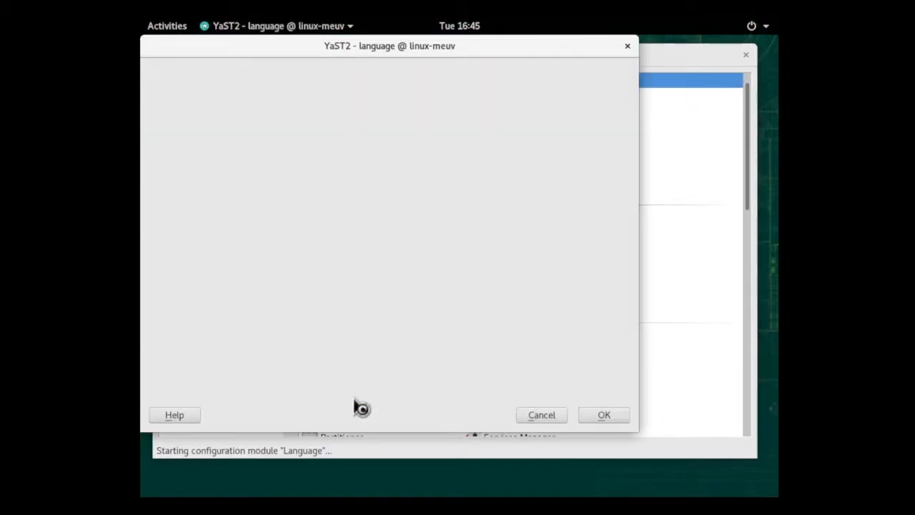
{"action": "left_click", "coordinate": [539, 415]}
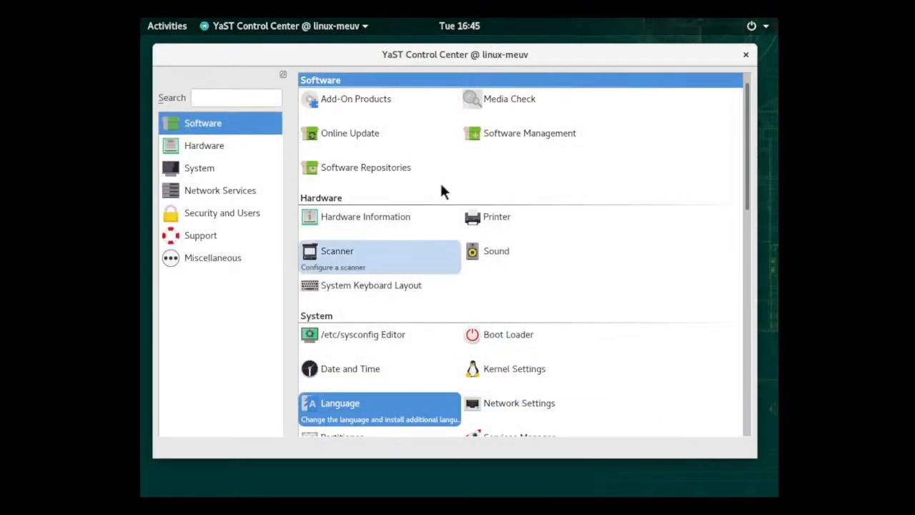
{"action": "left_click", "coordinate": [384, 400]}
{"action": "scroll", "coordinate": [371, 313], "scroll_direction": "up", "scroll_amount": 5}
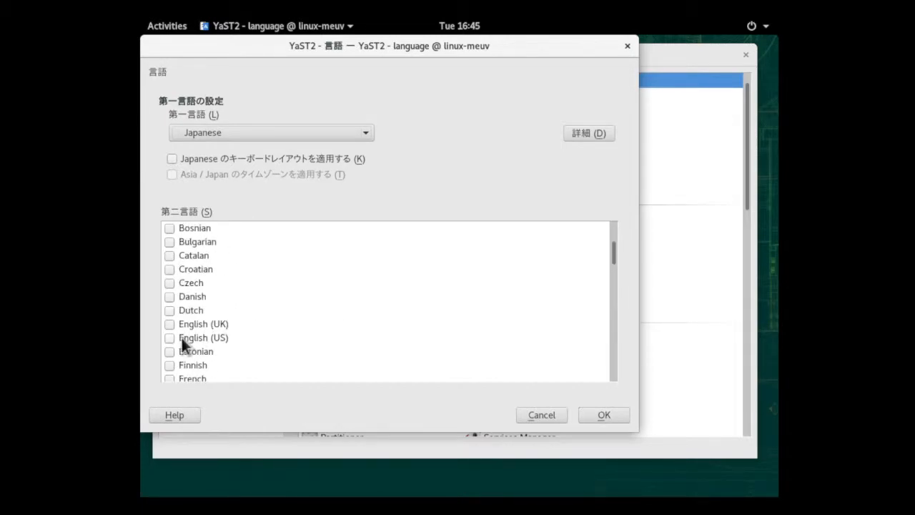
{"action": "left_click", "coordinate": [605, 414]}
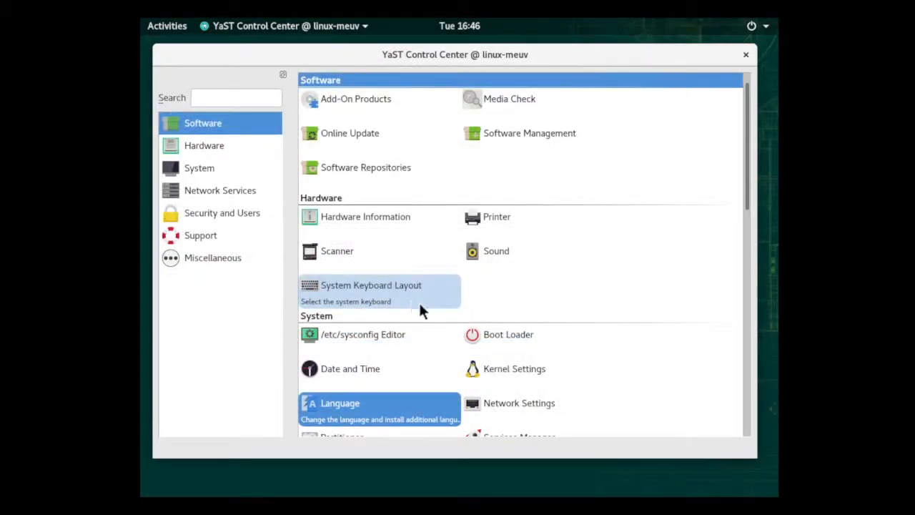
- Close and relaunch YaST from the favorites, and open the global options of the Network Settings module
{"action": "left_click", "coordinate": [747, 55]}
{"action": "left_click", "coordinate": [167, 27]}
{"action": "left_click", "coordinate": [164, 356]}
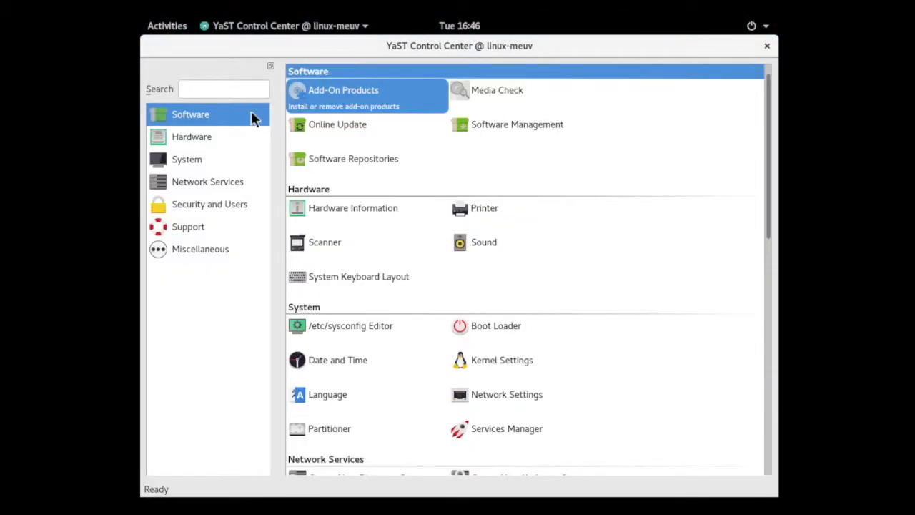
{"action": "left_click", "coordinate": [768, 50]}
{"action": "left_click", "coordinate": [175, 27]}
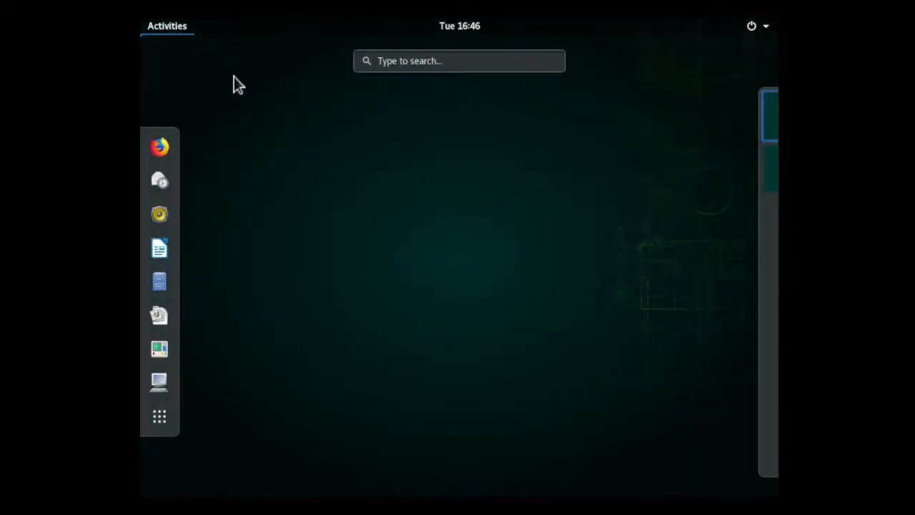
{"action": "left_click", "coordinate": [162, 349]}
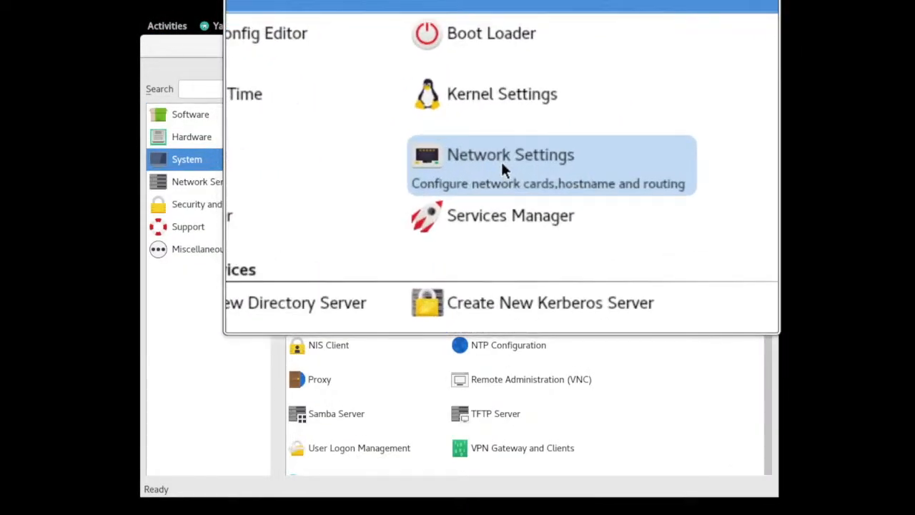
{"action": "left_click", "coordinate": [485, 161]}
{"action": "left_click", "coordinate": [255, 119]}
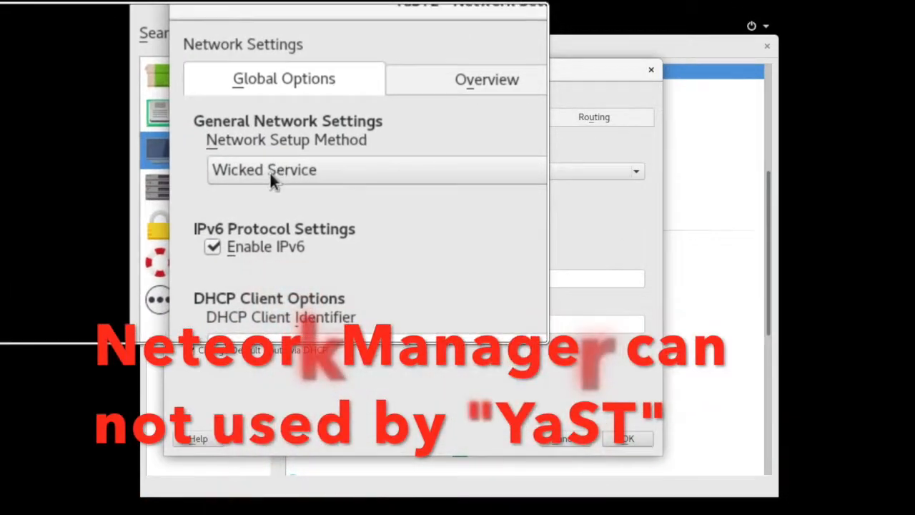
- Switch the network setup method to NetworkManager Service and back to Wicked Service
{"action": "left_click", "coordinate": [270, 173]}
{"action": "left_click", "coordinate": [270, 151]}
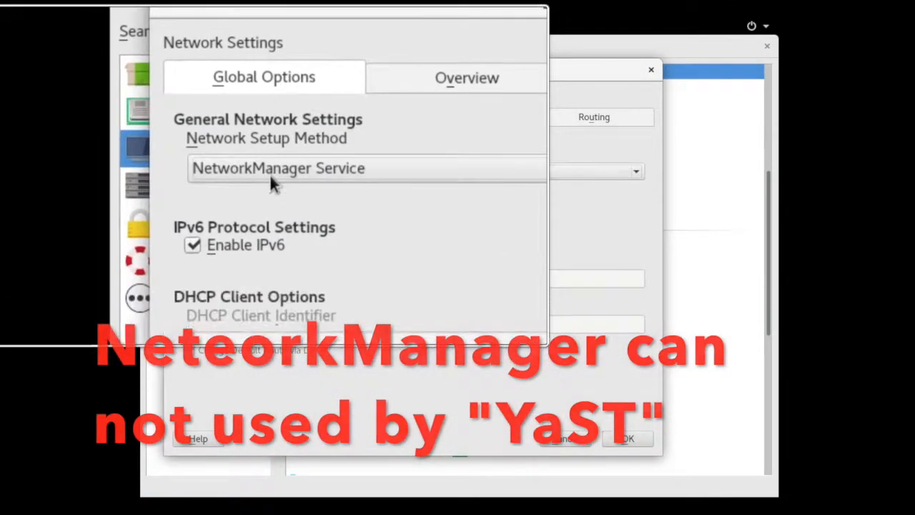
{"action": "left_click", "coordinate": [269, 177]}
{"action": "left_click", "coordinate": [270, 188]}
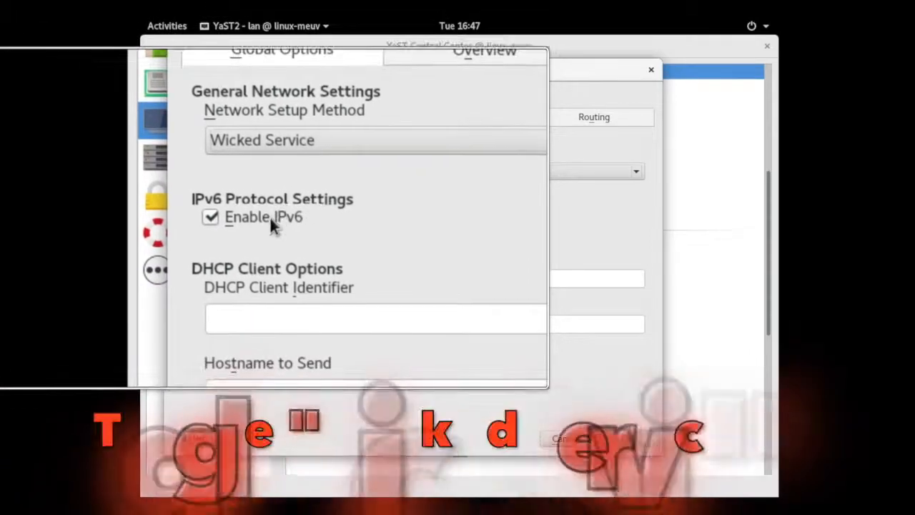
- Disable IPv6 in the global network options
{"action": "left_click", "coordinate": [268, 238]}
{"action": "left_click", "coordinate": [449, 293]}
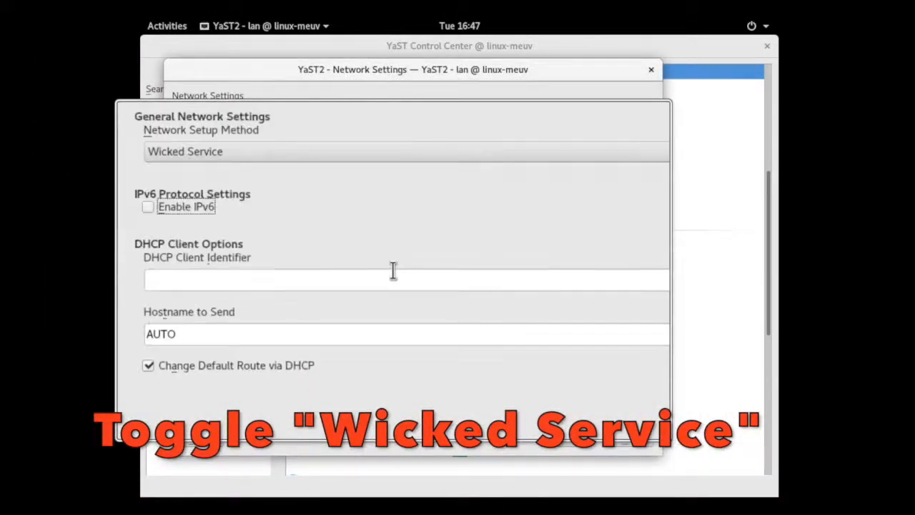
- Assign the Ethernet card the static IP address 192.168.1.198 with subnet mask /24 and hostname opensuse151
{"action": "left_click", "coordinate": [377, 117]}
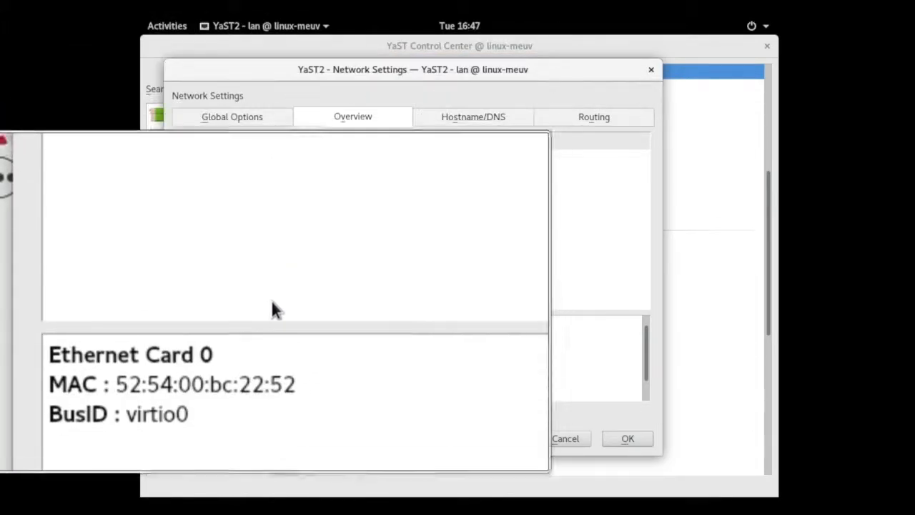
{"action": "left_click", "coordinate": [258, 413]}
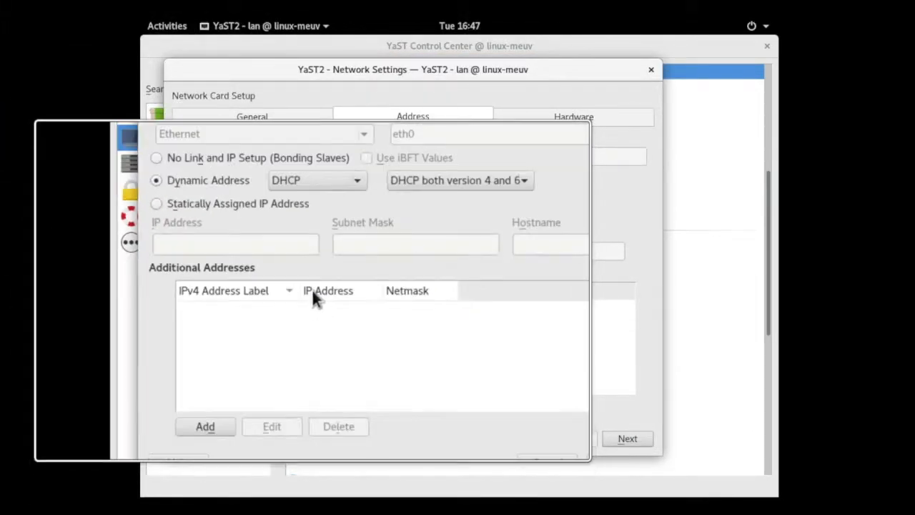
{"action": "left_click", "coordinate": [269, 216]}
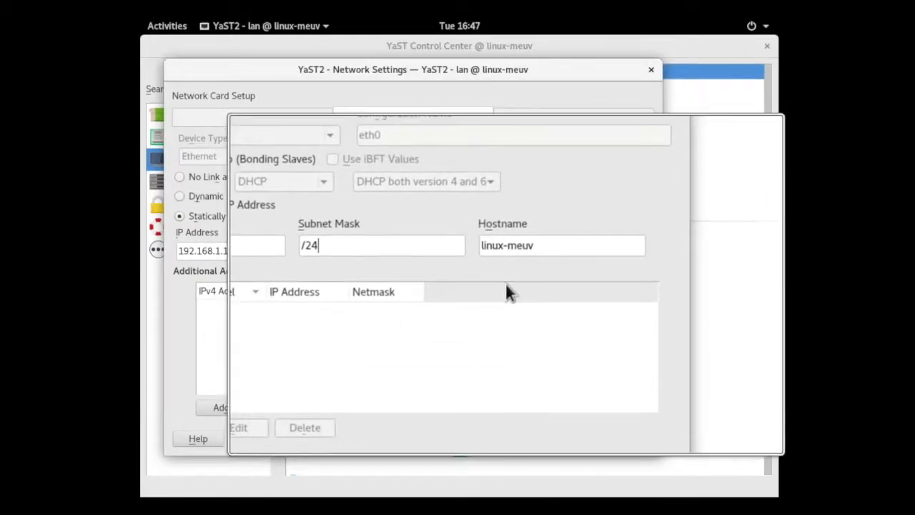
{"action": "key", "text": "Tab"}
{"action": "type", "text": "sles1"}
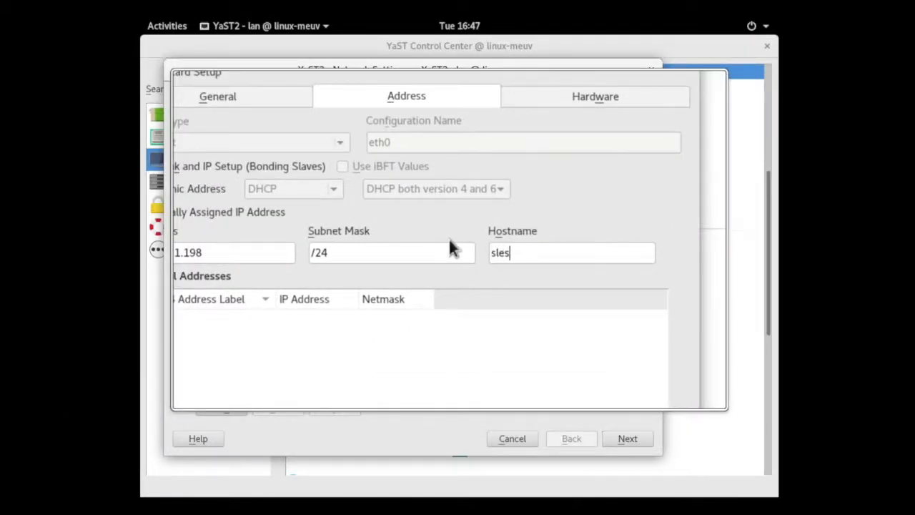
{"action": "key", "text": "BackSpace"}
{"action": "key", "text": "BackSpace"}
{"action": "key", "text": "BackSpace"}
{"action": "key", "text": "BackSpace"}
{"action": "key", "text": "BackSpace"}
{"action": "type", "text": "opensuse151"}
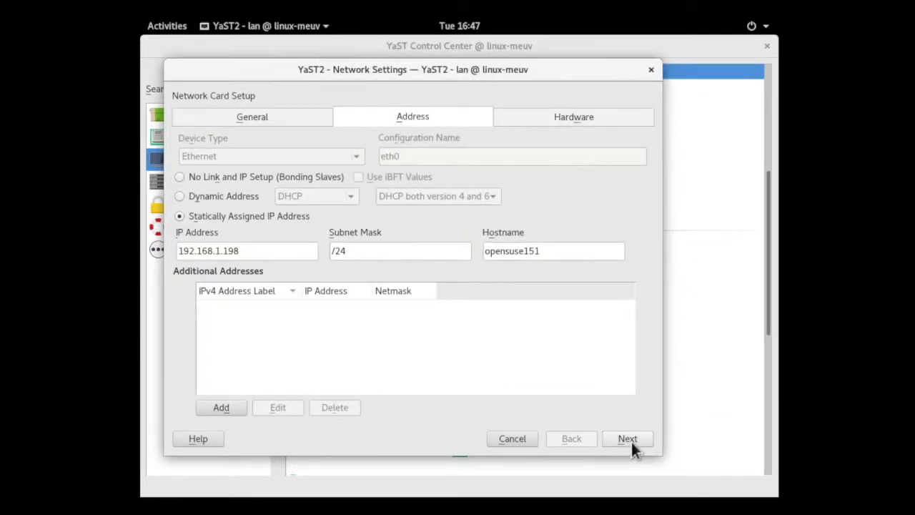
{"action": "left_click", "coordinate": [631, 440]}
- Set the system hostname to opensuse151 and enter 192.168.1.2 and 192.168.1.3 as name servers
{"action": "left_click", "coordinate": [492, 120]}
{"action": "left_click_drag", "start_coordinate": [360, 153], "coordinate": [153, 151]}
{"action": "type", "text": "o"}
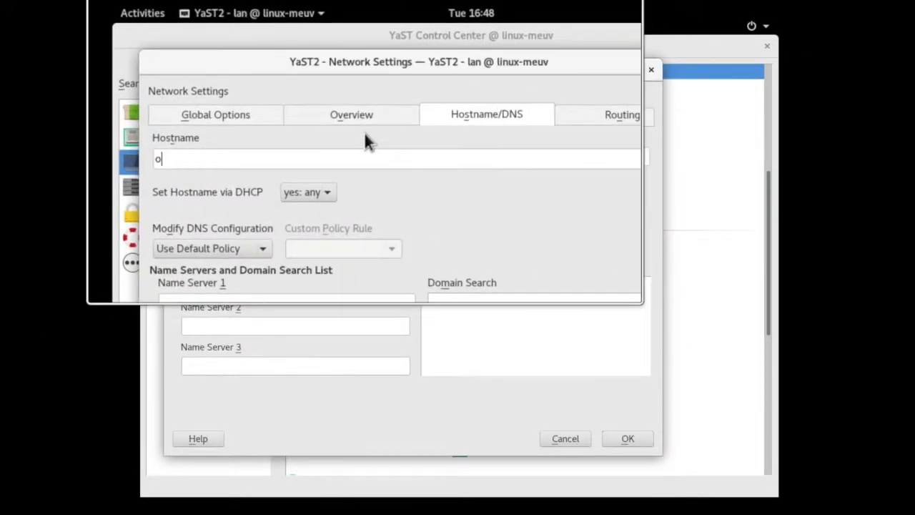
{"action": "type", "text": "pensuse151"}
{"action": "left_click", "coordinate": [294, 285]}
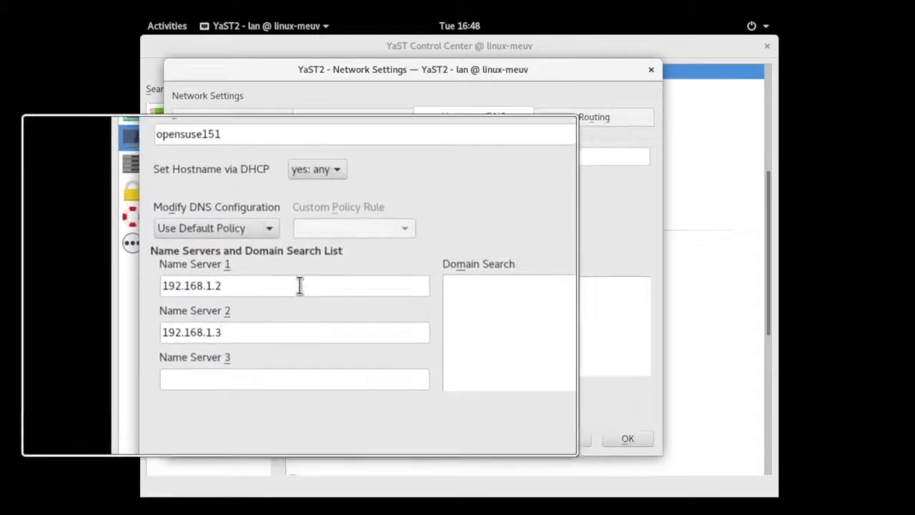
- Reuse the first name server's address to set the default IPv4 gateway to 192.168.1.1, and apply the network settings
{"action": "left_click_drag", "start_coordinate": [297, 285], "coordinate": [178, 282]}
{"action": "right_click", "coordinate": [221, 279]}
{"action": "left_click", "coordinate": [272, 335]}
{"action": "left_click", "coordinate": [582, 121]}
{"action": "right_click", "coordinate": [347, 195]}
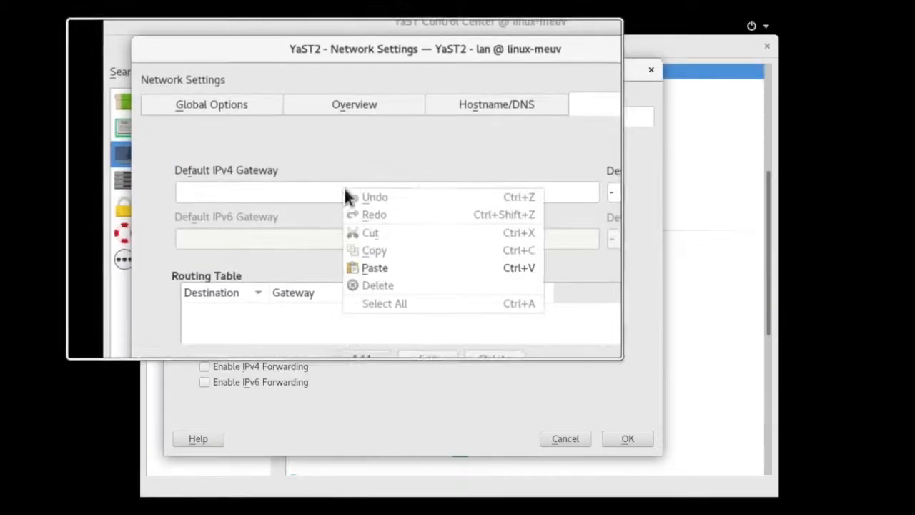
{"action": "left_click", "coordinate": [374, 267]}
{"action": "key", "text": "BackSpace"}
{"action": "type", "text": "1"}
{"action": "left_click_drag", "start_coordinate": [384, 191], "coordinate": [156, 191]}
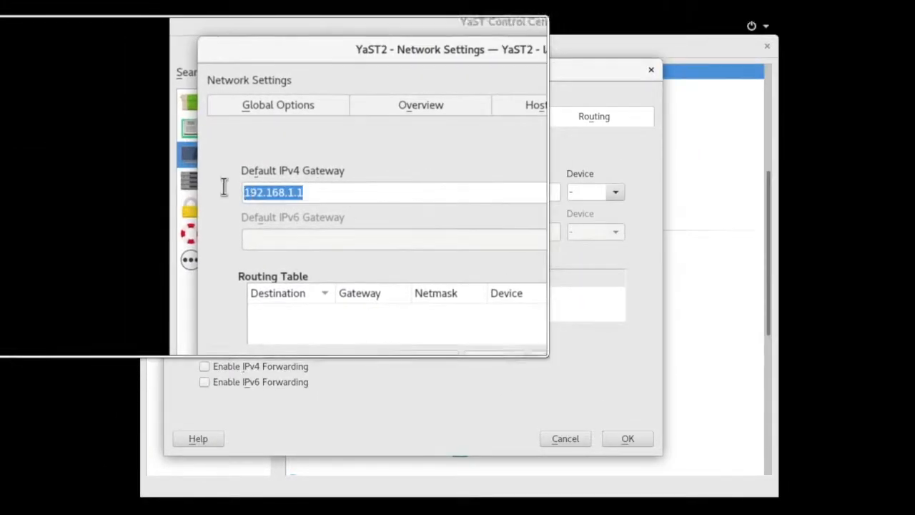
{"action": "left_click", "coordinate": [628, 438]}
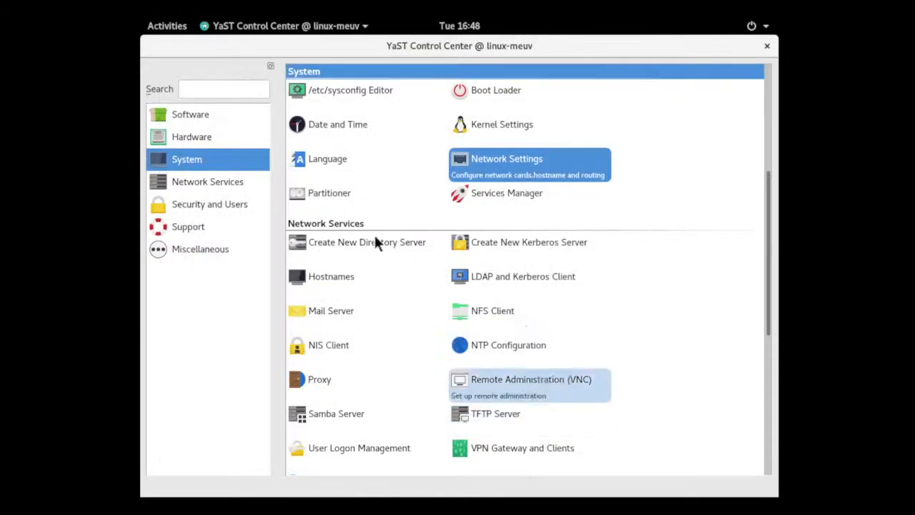
- Check the network in XTerm by running ip a and pinging ntp.nict.jp, and stop the ping
{"action": "left_click", "coordinate": [167, 27]}
{"action": "left_click", "coordinate": [160, 331]}
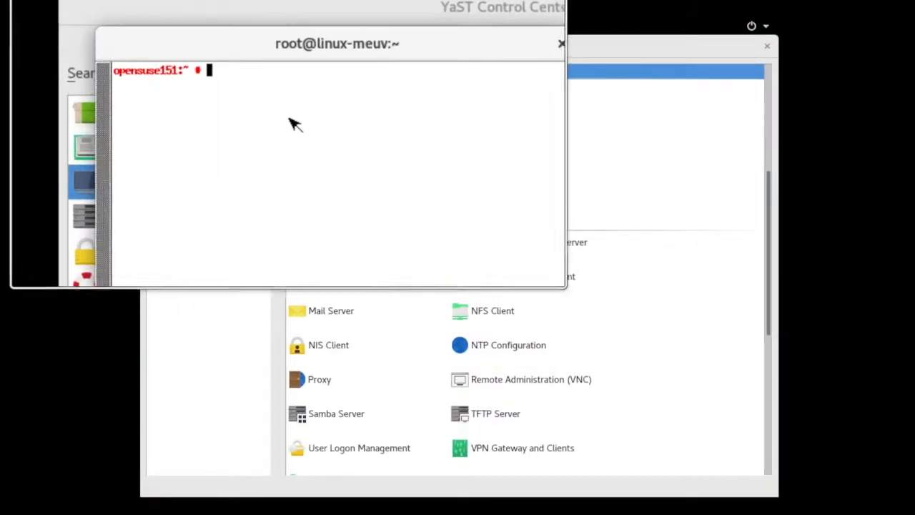
{"action": "type", "text": "ip a"}
{"action": "key", "text": "Return"}
{"action": "double_click", "coordinate": [220, 166]}
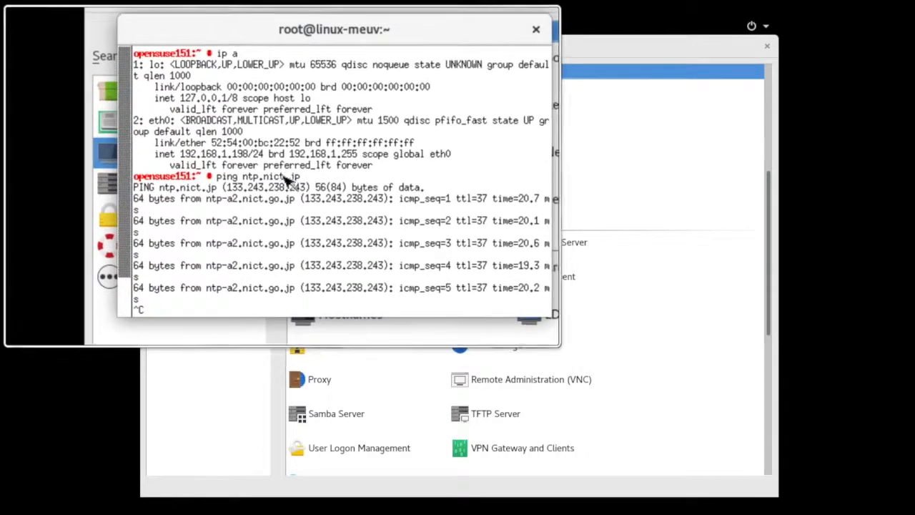
{"action": "left_click_drag", "start_coordinate": [254, 176], "coordinate": [283, 177]}
{"action": "key", "text": "ctrl+c"}
- Open YaST's NTP Configuration and delete the synchronization server 1.opensuse.pool.ntp.org
{"action": "left_click", "coordinate": [228, 286]}
{"action": "left_click", "coordinate": [207, 183]}
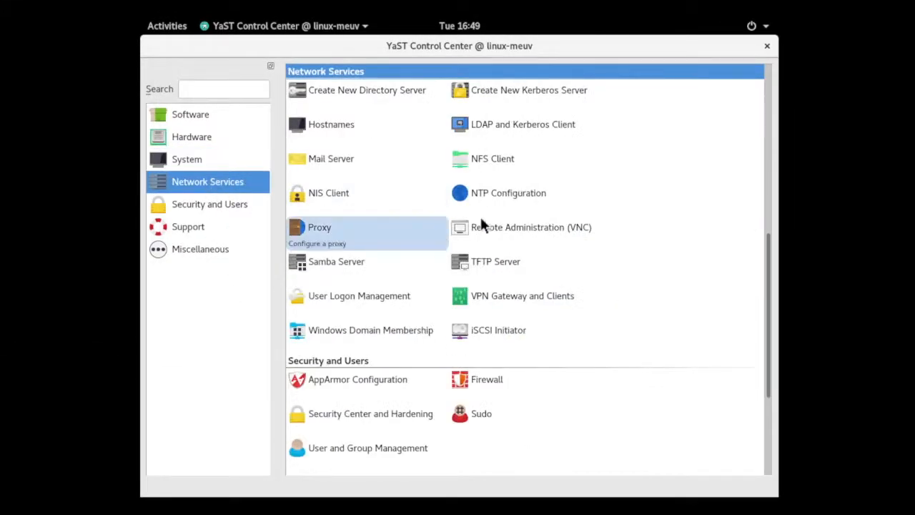
{"action": "left_click", "coordinate": [504, 205]}
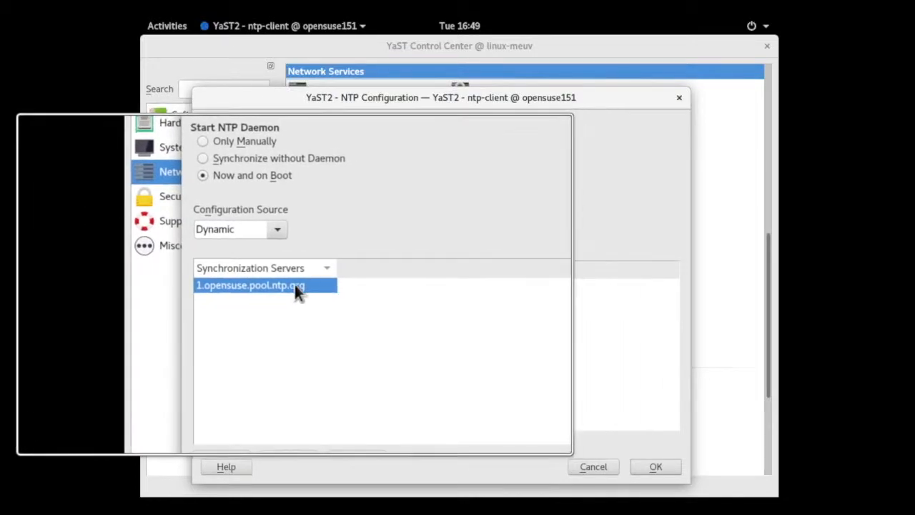
{"action": "left_click", "coordinate": [347, 433]}
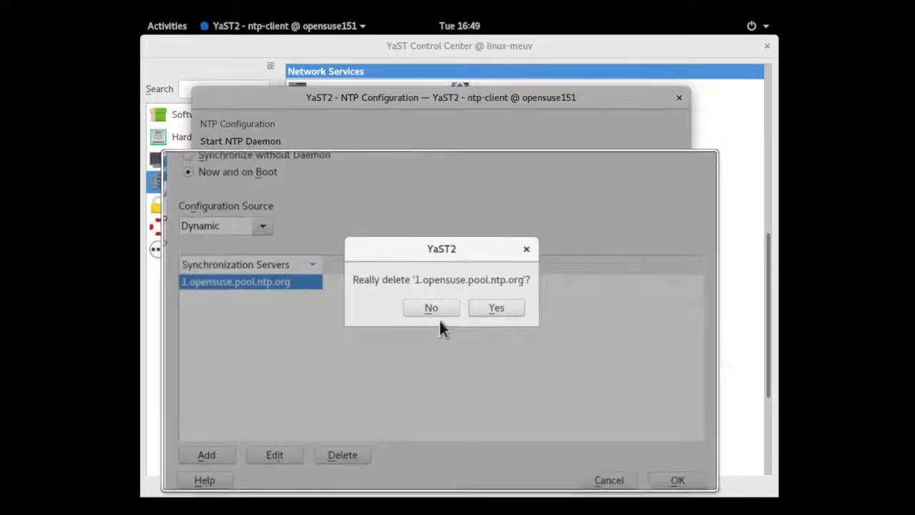
{"action": "left_click", "coordinate": [478, 312]}
- Add ntp1.i.islandcenter.jp as a synchronization server and test its reachability before accepting it
{"action": "left_click", "coordinate": [269, 426]}
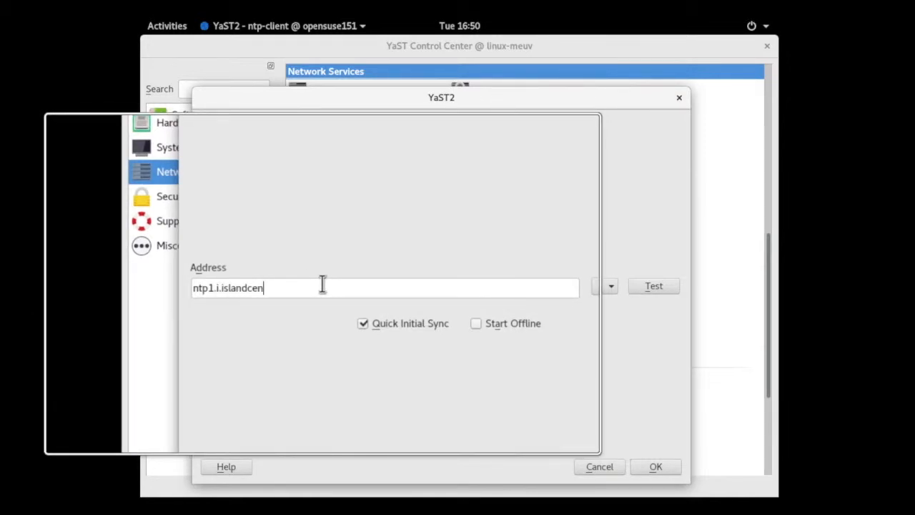
{"action": "type", "text": "ntp1.i.islandcenter.jp"}
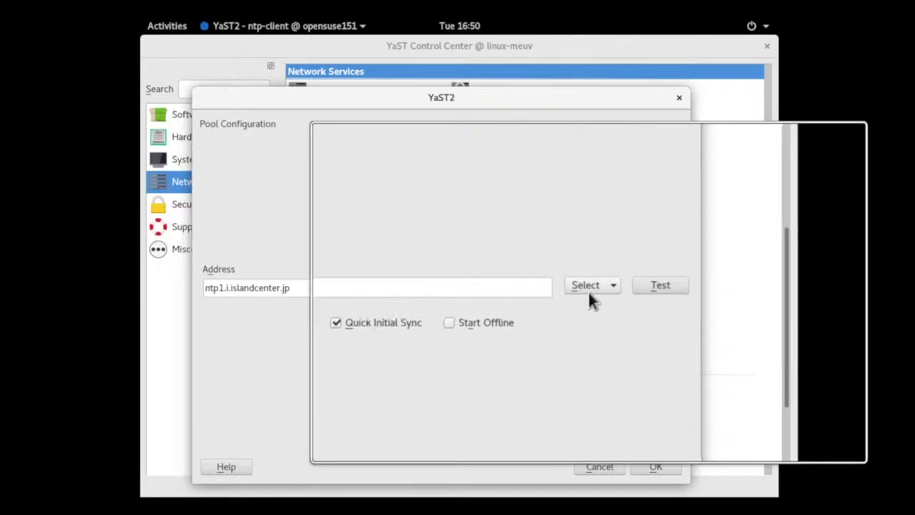
{"action": "left_click", "coordinate": [653, 286]}
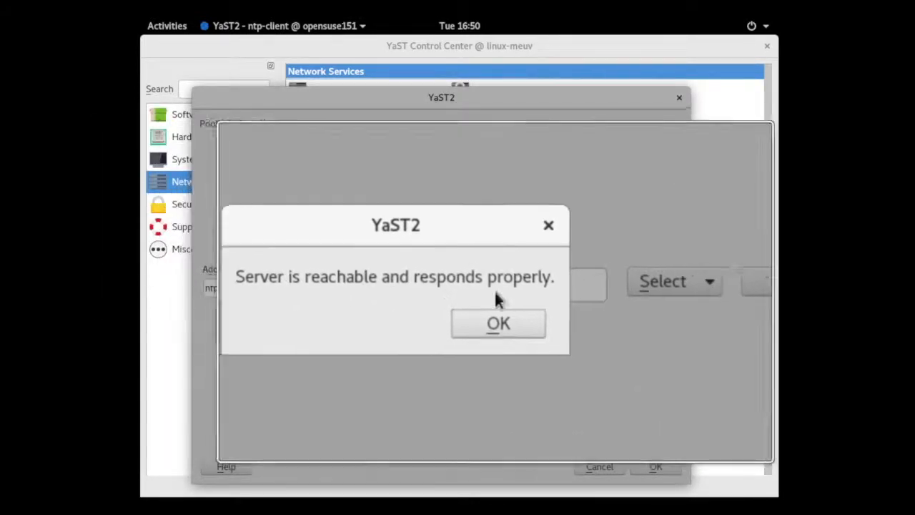
{"action": "left_click", "coordinate": [505, 310]}
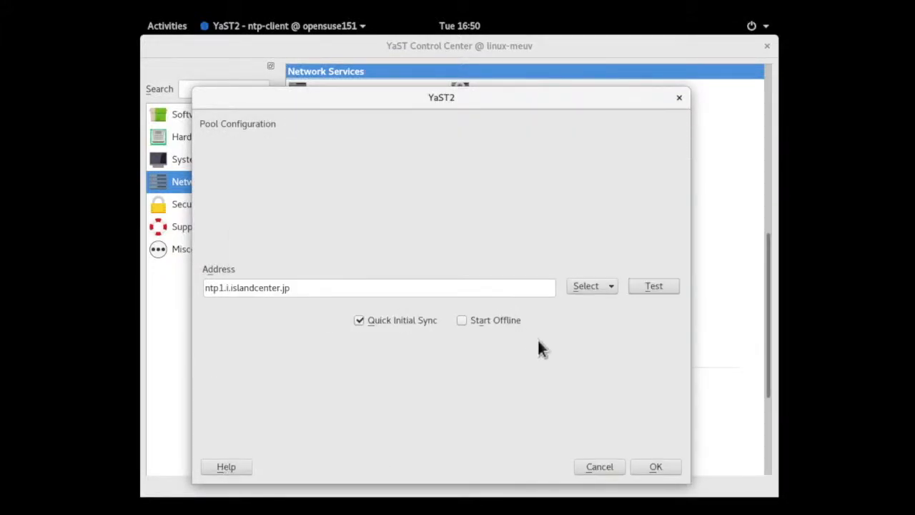
{"action": "left_click", "coordinate": [652, 465]}
- Add ntp.nict.jp as another synchronization server, test its reachability, and apply the NTP configuration
{"action": "left_click", "coordinate": [243, 443]}
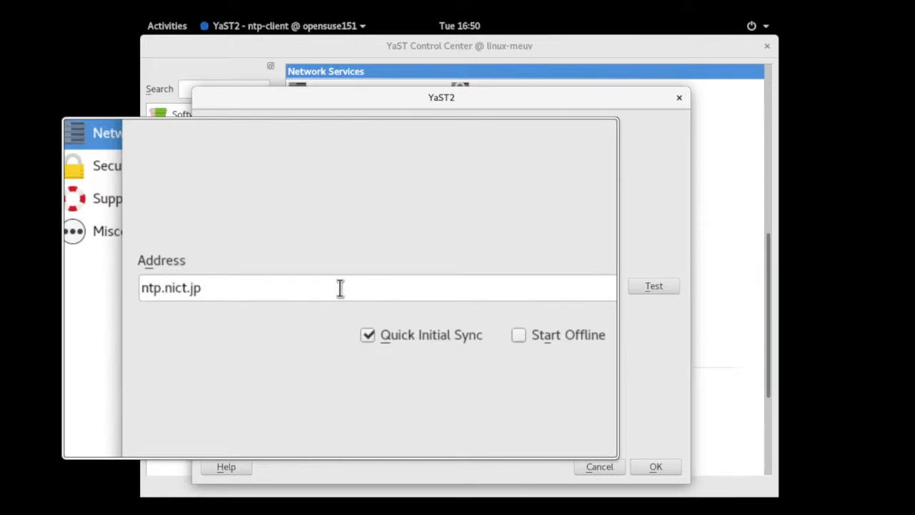
{"action": "left_click", "coordinate": [653, 286]}
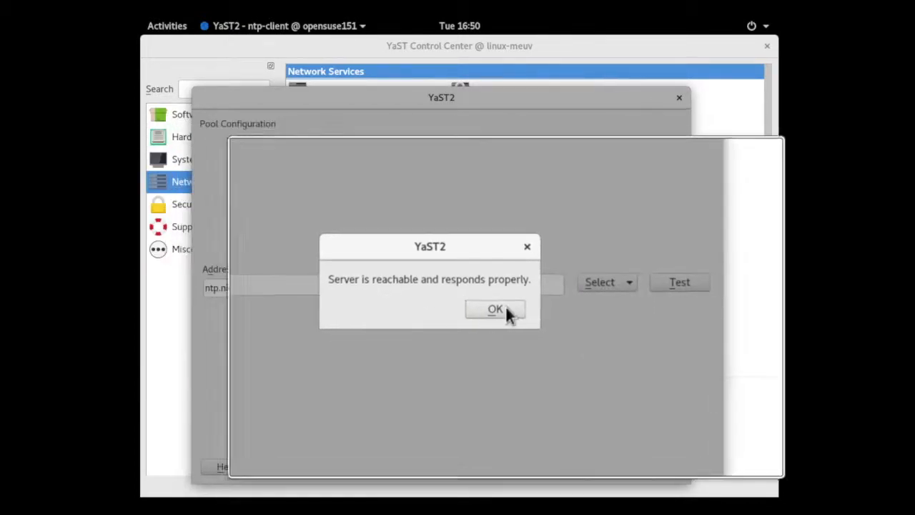
{"action": "left_click", "coordinate": [505, 307]}
{"action": "left_click", "coordinate": [653, 464]}
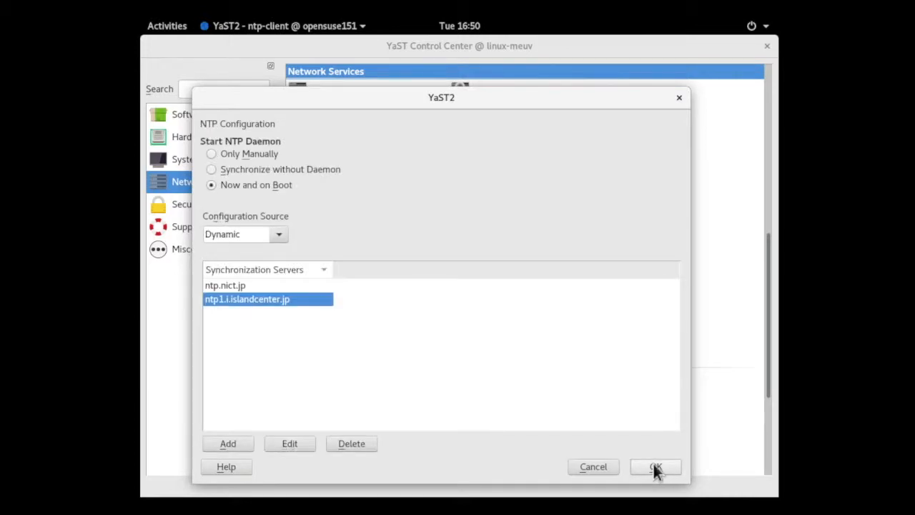
{"action": "left_click", "coordinate": [651, 463]}
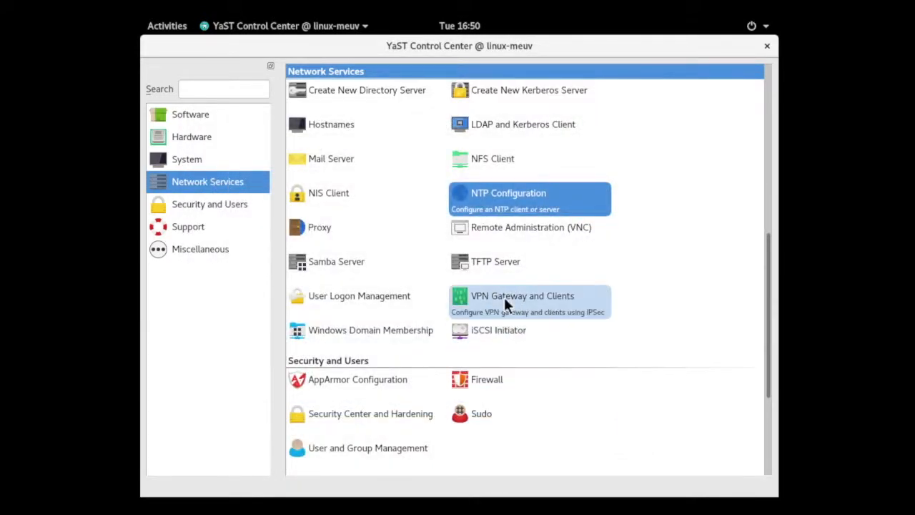
- Open YaST's Online Update, look through its patches and patterns views, and close it without accepting any changes
{"action": "scroll", "coordinate": [443, 264], "scroll_direction": "up", "scroll_amount": 10}
{"action": "left_click", "coordinate": [365, 127]}
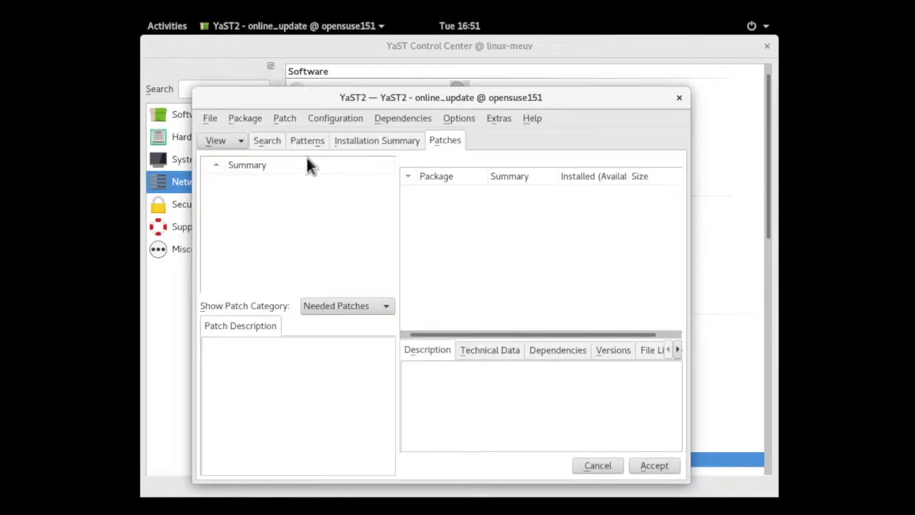
{"action": "left_click", "coordinate": [236, 140]}
{"action": "left_click", "coordinate": [247, 158]}
{"action": "left_click", "coordinate": [237, 141]}
{"action": "left_click", "coordinate": [236, 172]}
{"action": "left_click", "coordinate": [278, 141]}
{"action": "left_click", "coordinate": [308, 140]}
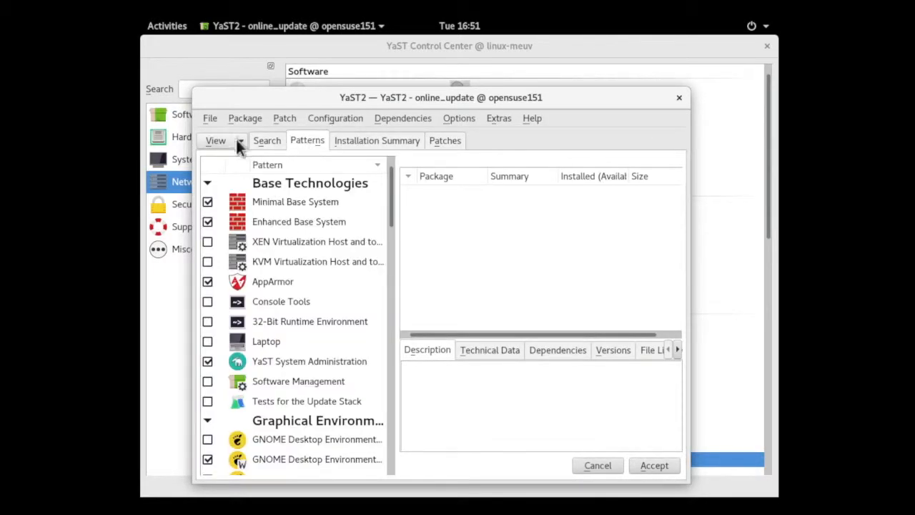
{"action": "left_click", "coordinate": [236, 140]}
{"action": "left_click", "coordinate": [679, 97]}
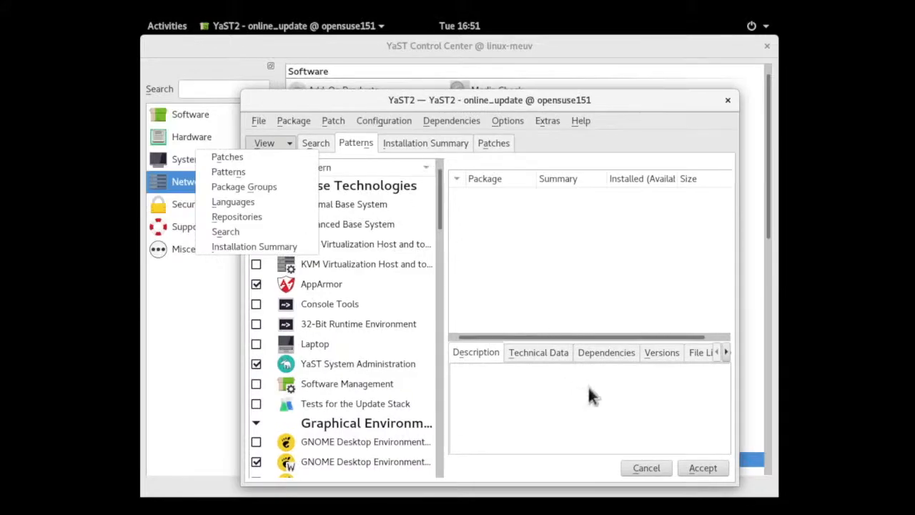
- Close the YaST Control Center and log out of the root session
{"action": "left_click", "coordinate": [767, 46]}
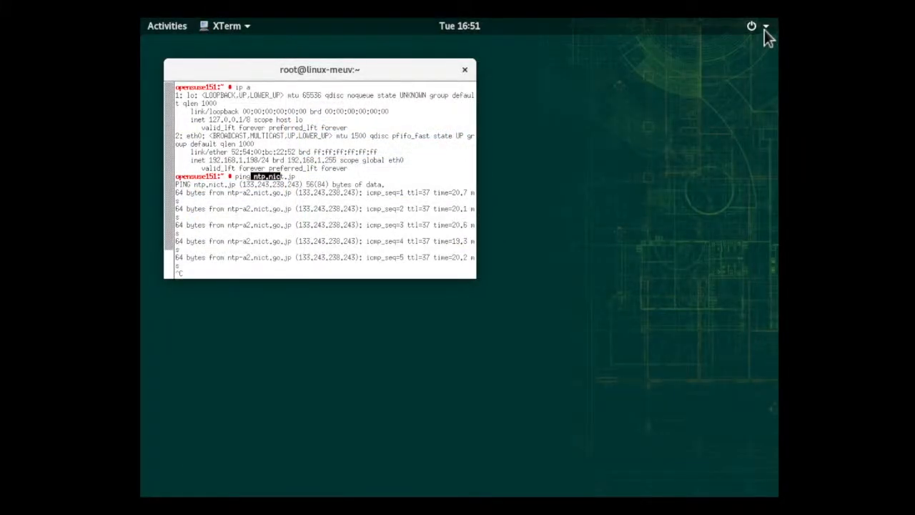
{"action": "left_click", "coordinate": [764, 28]}
{"action": "left_click", "coordinate": [718, 115]}
{"action": "left_click", "coordinate": [717, 136]}
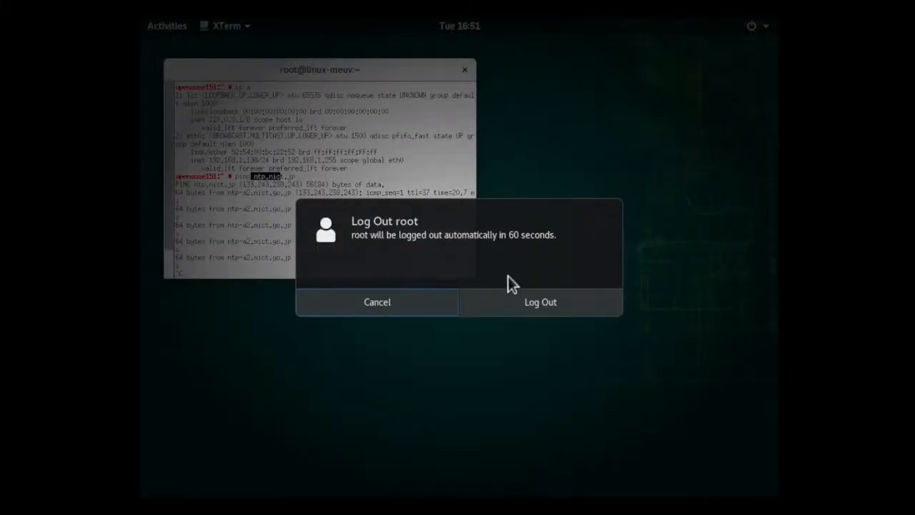
{"action": "left_click", "coordinate": [525, 300]}
- Sign in to the regular user's account by entering the account password
{"action": "left_click", "coordinate": [499, 259]}
{"action": "type", "text": "*******"}
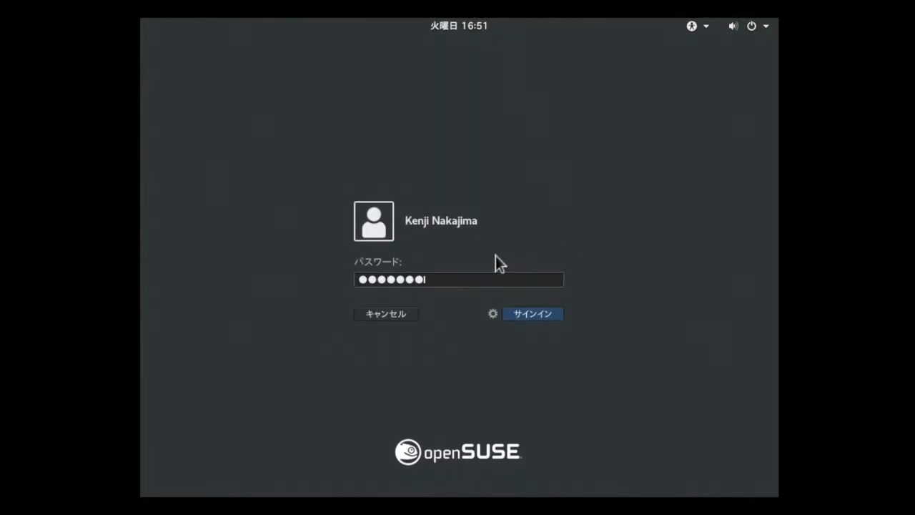
{"action": "key", "text": "Return"}
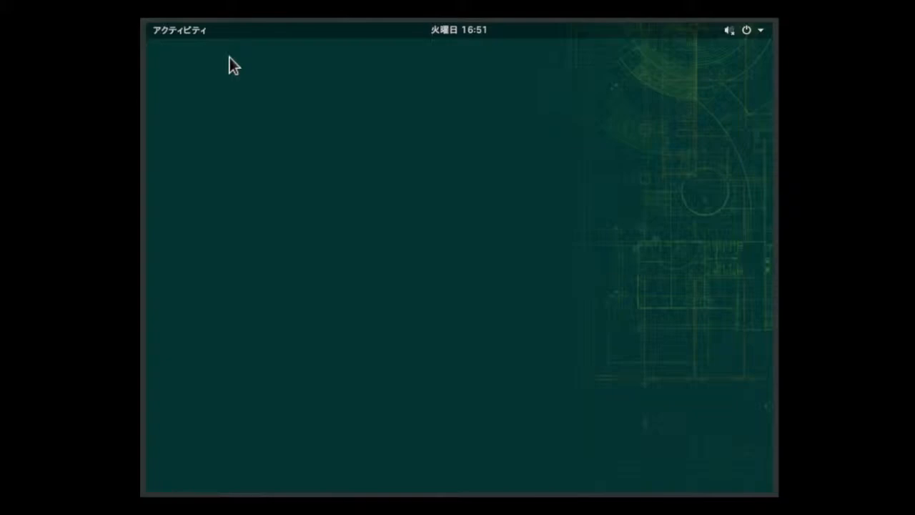
- Find YaST in the overview of all applications and add it to the favourites
{"action": "left_click", "coordinate": [180, 29]}
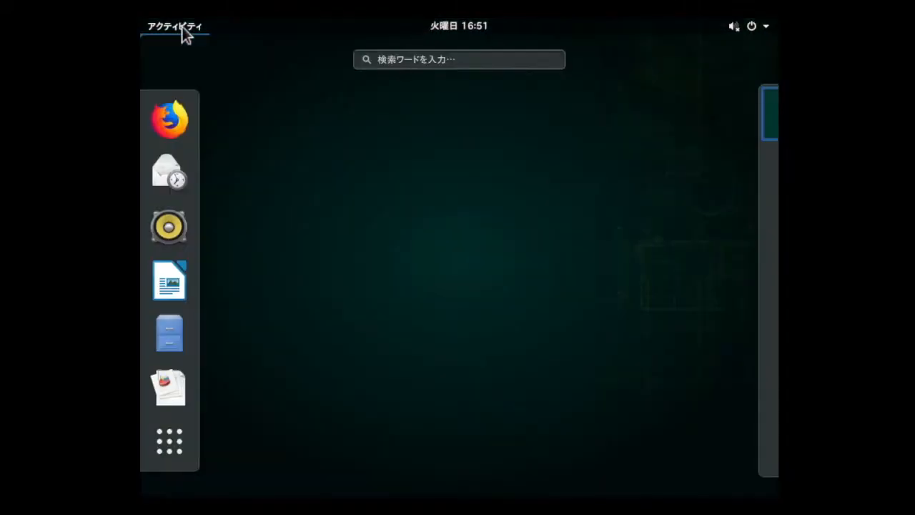
{"action": "left_click", "coordinate": [185, 447]}
{"action": "scroll", "coordinate": [401, 400], "scroll_direction": "down", "scroll_amount": 2}
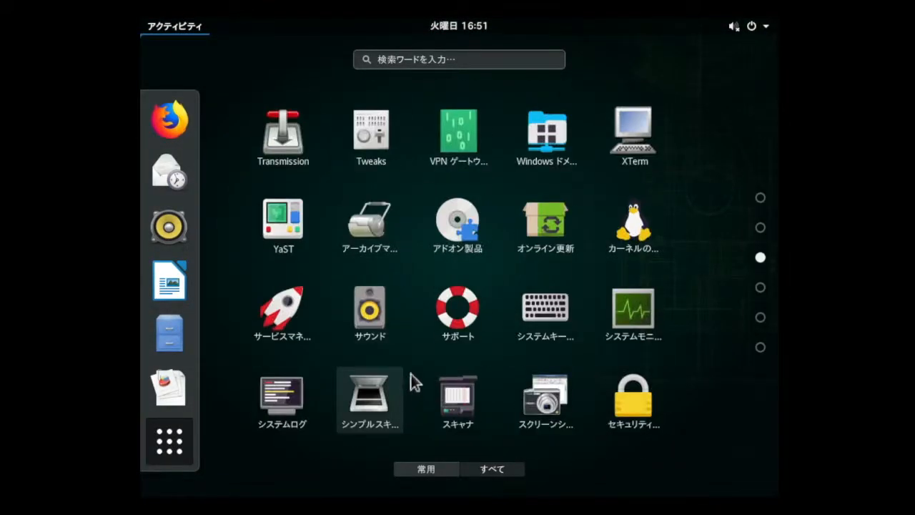
{"action": "right_click", "coordinate": [286, 238]}
{"action": "left_click", "coordinate": [340, 251]}
- Find the terminal (端末) on the last page of applications and add it to the favourites
{"action": "scroll", "coordinate": [380, 342], "scroll_direction": "down", "scroll_amount": 5}
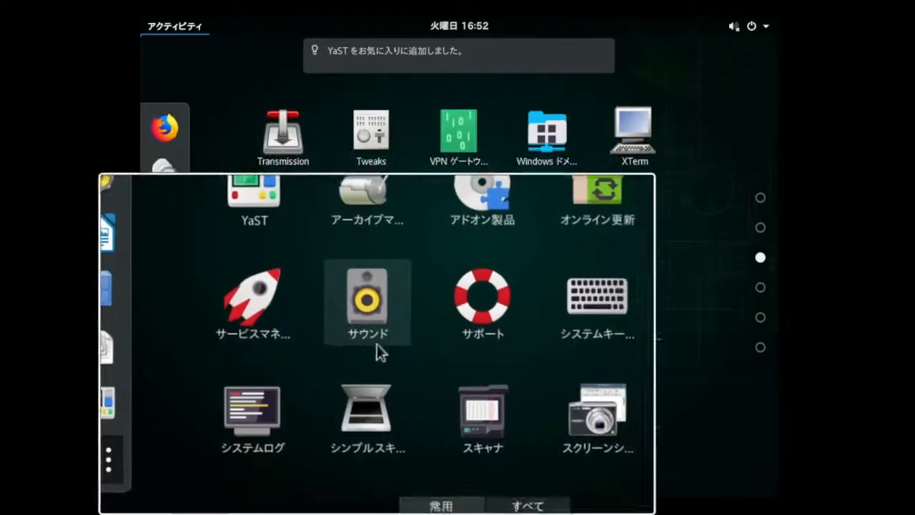
{"action": "scroll", "coordinate": [432, 261], "scroll_direction": "up", "scroll_amount": 1}
{"action": "scroll", "coordinate": [436, 255], "scroll_direction": "down", "scroll_amount": 1}
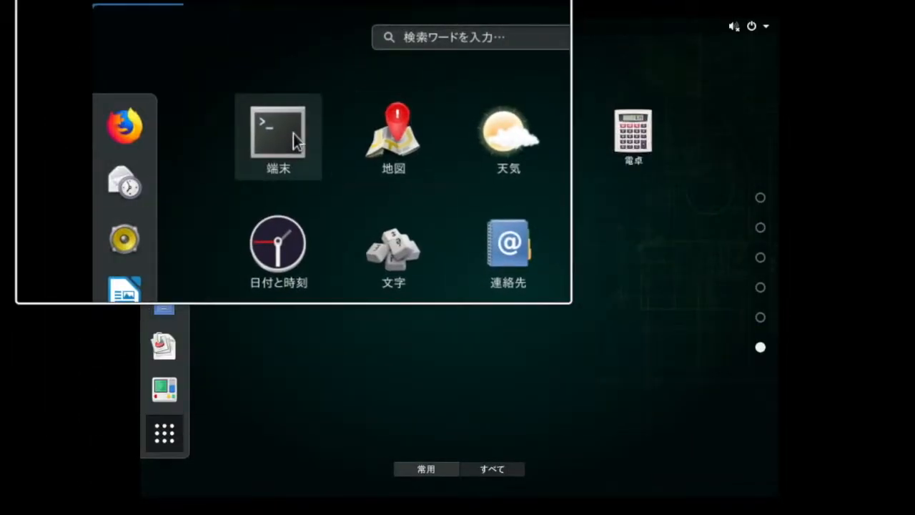
{"action": "right_click", "coordinate": [293, 134]}
{"action": "left_click", "coordinate": [356, 156]}
- Launch YaST from the favourites and authenticate with the root password
{"action": "left_click", "coordinate": [170, 342]}
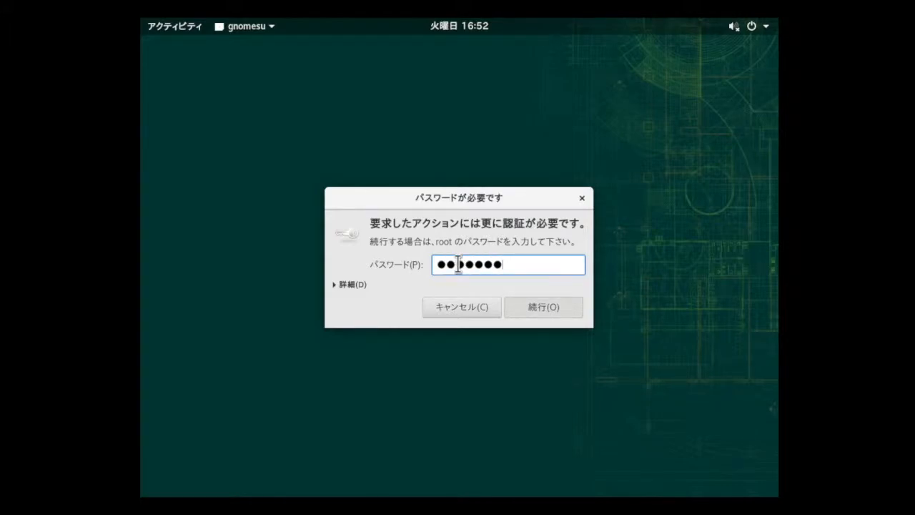
{"action": "key", "text": "Return"}
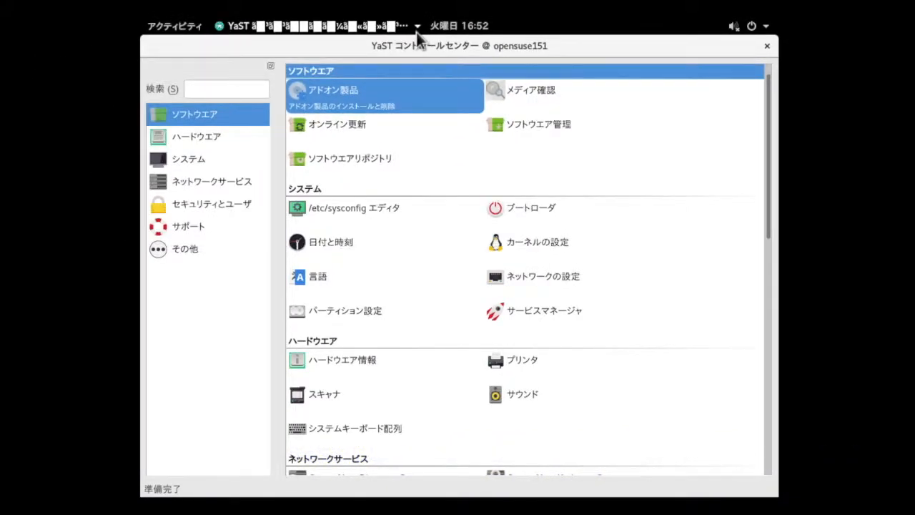
- Log the regular user out of the desktop session and confirm the logout
{"action": "left_click", "coordinate": [736, 30]}
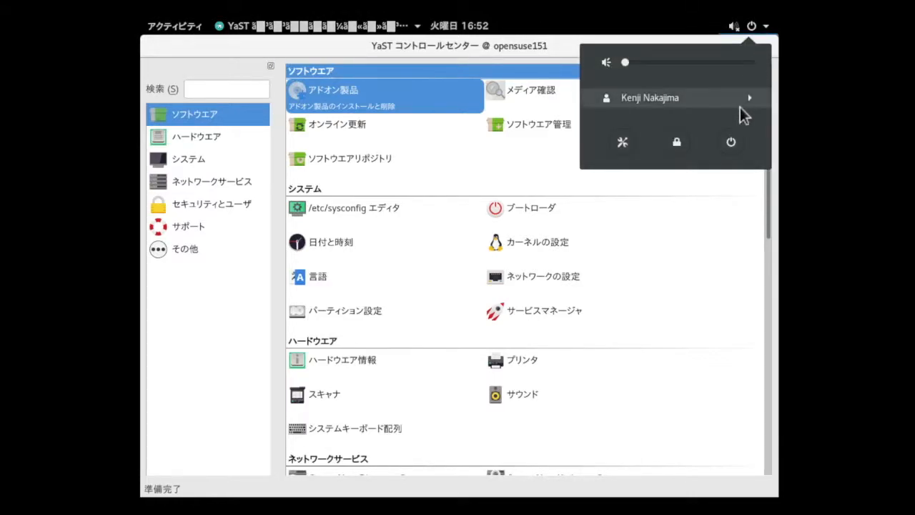
{"action": "left_click", "coordinate": [741, 105]}
{"action": "left_click", "coordinate": [707, 118]}
{"action": "left_click", "coordinate": [554, 301]}
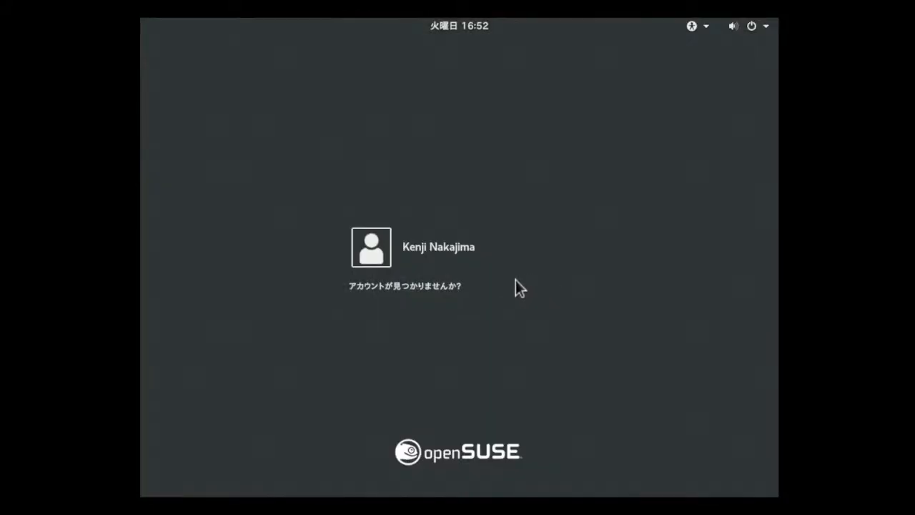